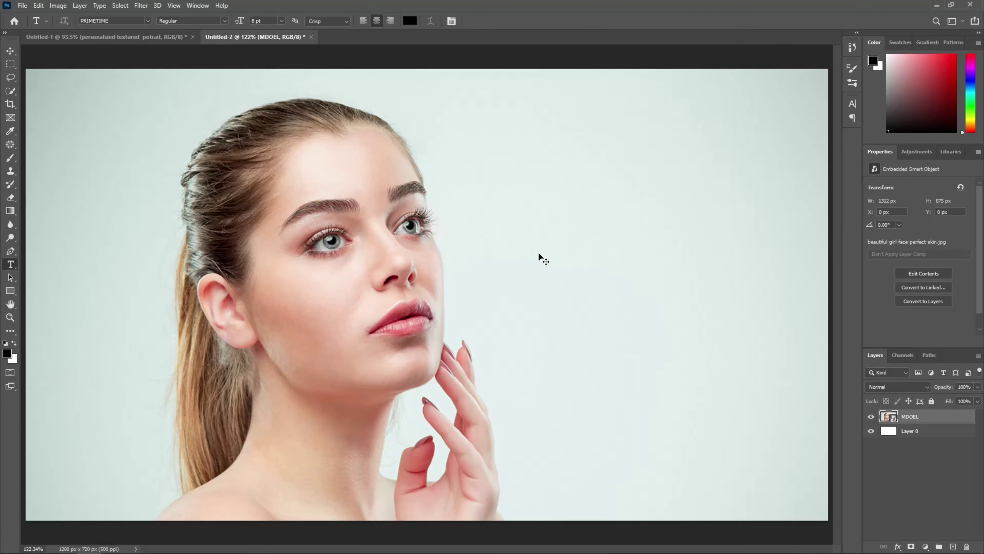
Scale the MDOEL photo up to fill the 1322 × 882 canvas and make it a smart object
key("ctrl+t")
left_click_drag(437, 69, 436, 66)
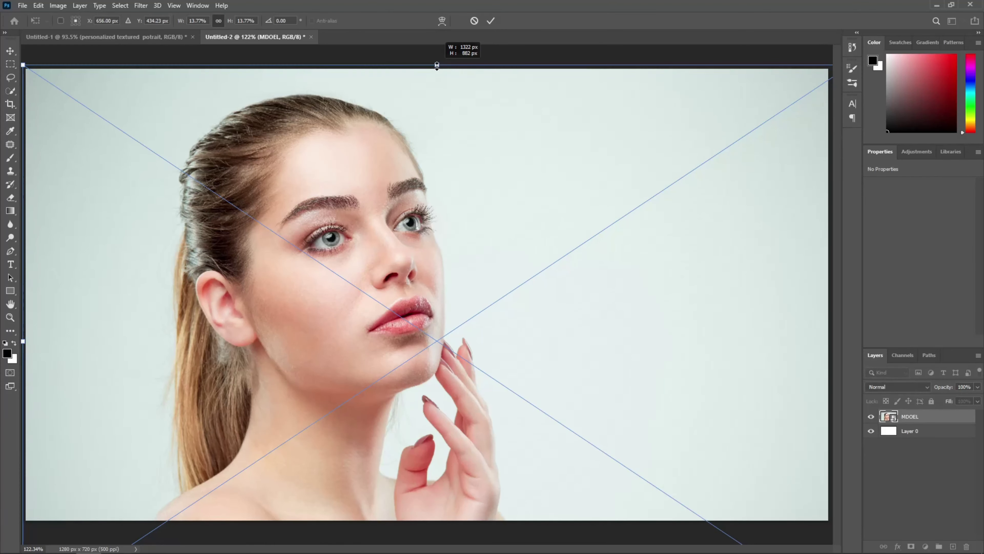
key("Return")
key("t")
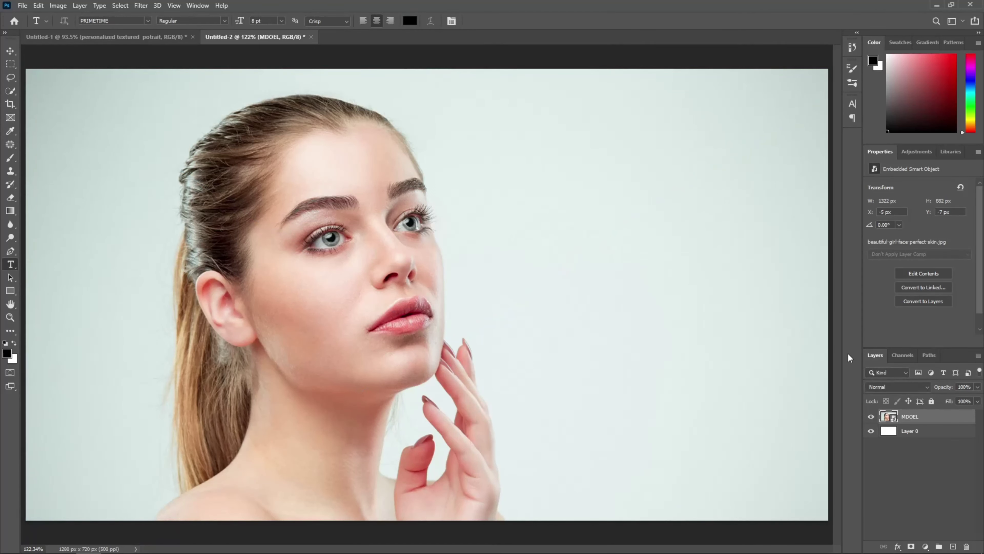
right_click(953, 420)
left_click(911, 209)
Add a Black & White adjustment layer to turn the portrait grayscale
left_click(925, 546)
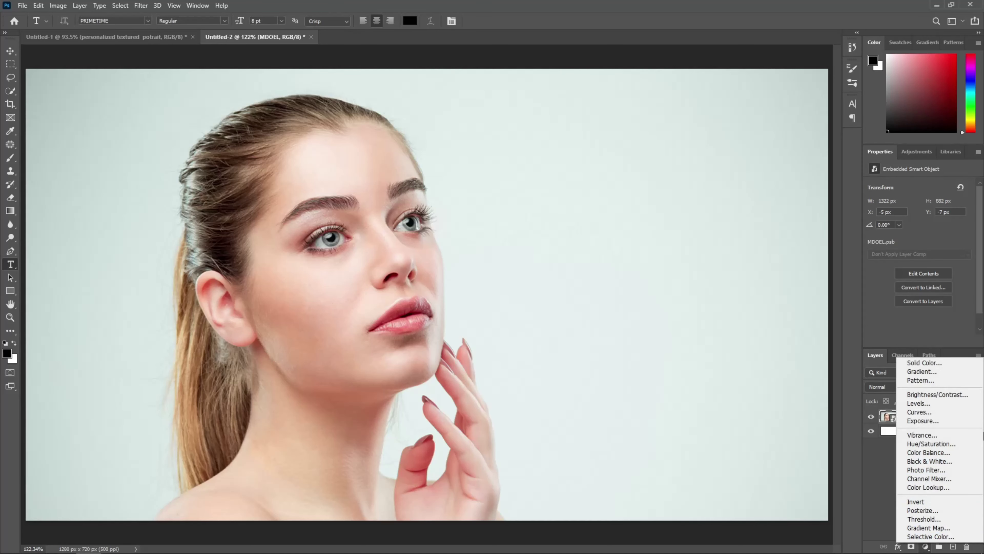
left_click(929, 461)
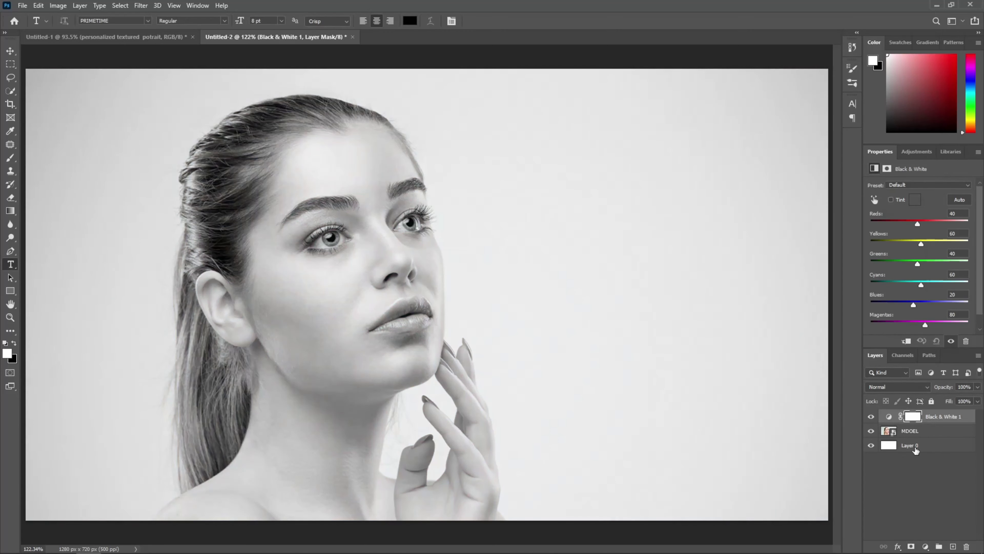
left_click(942, 431)
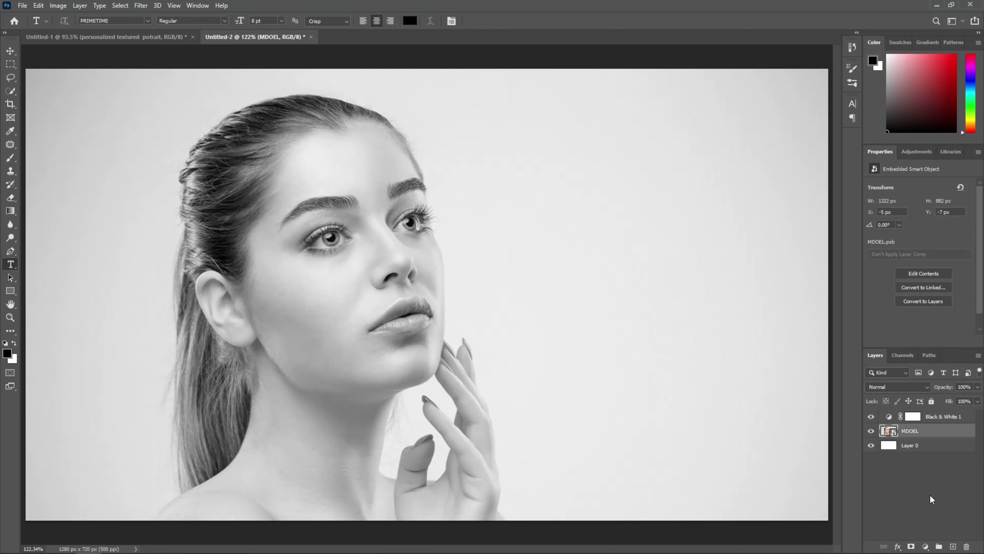
Add a Levels adjustment with inputs 136/1.00/241 and output black 23
left_click(926, 546)
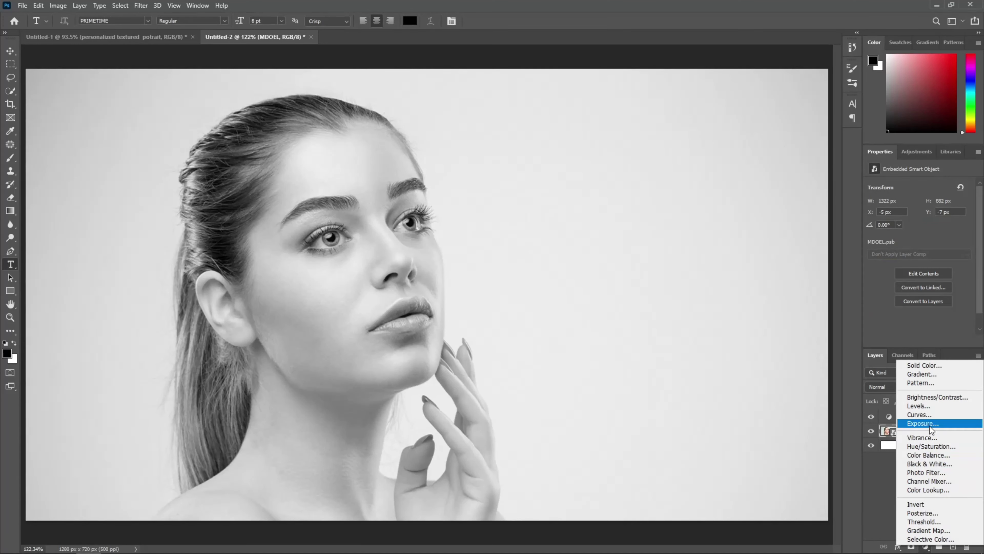
left_click(925, 406)
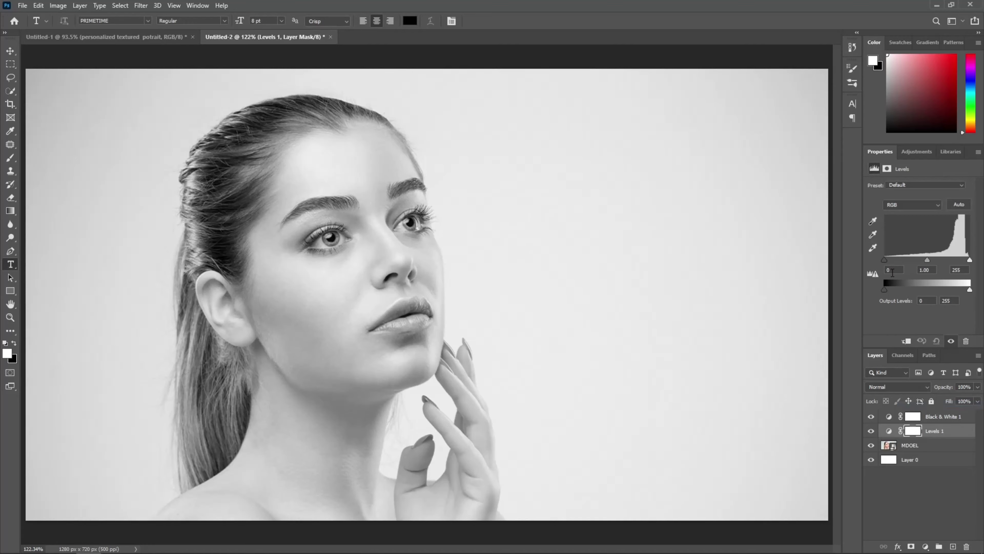
left_click_drag(885, 259, 967, 263)
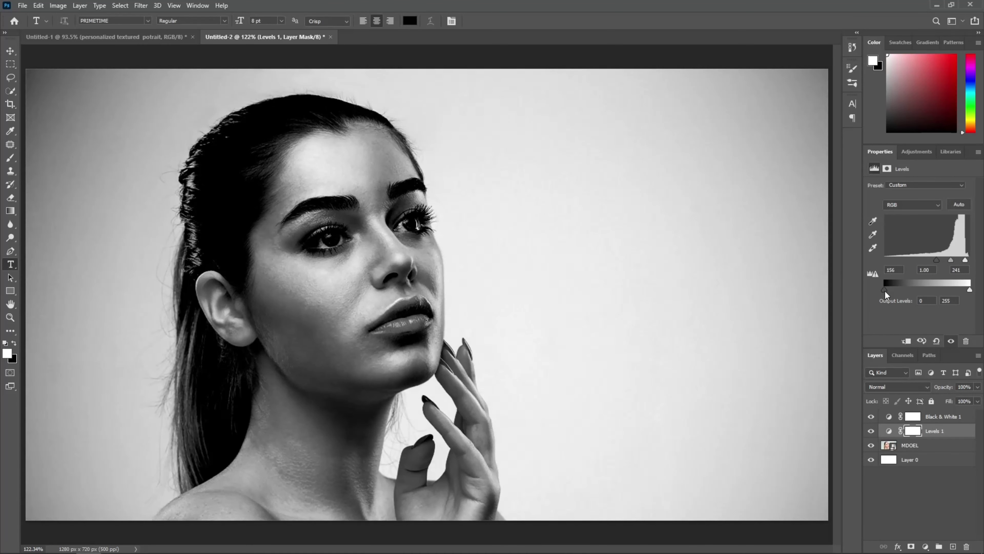
left_click_drag(970, 290, 972, 290)
left_click_drag(885, 289, 892, 289)
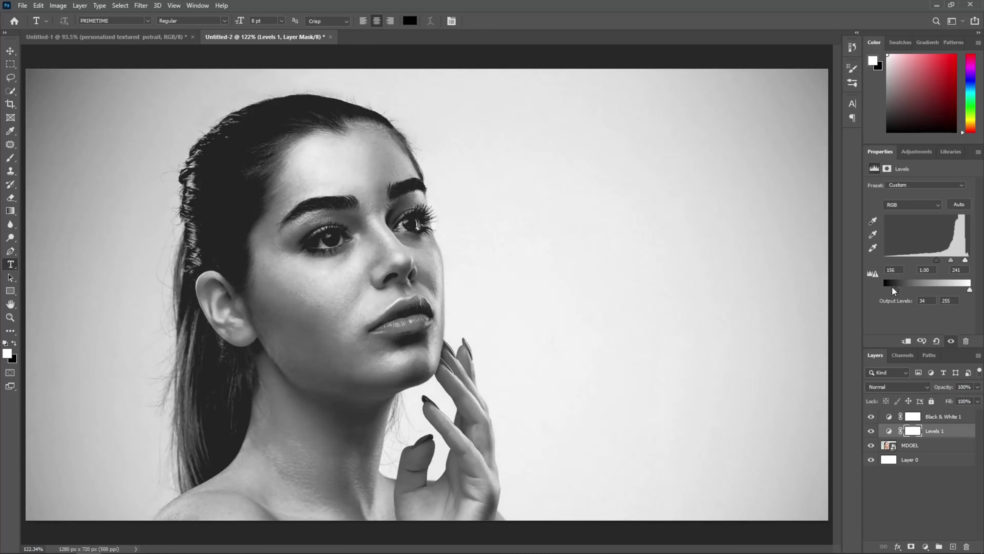
left_click_drag(941, 258, 929, 260)
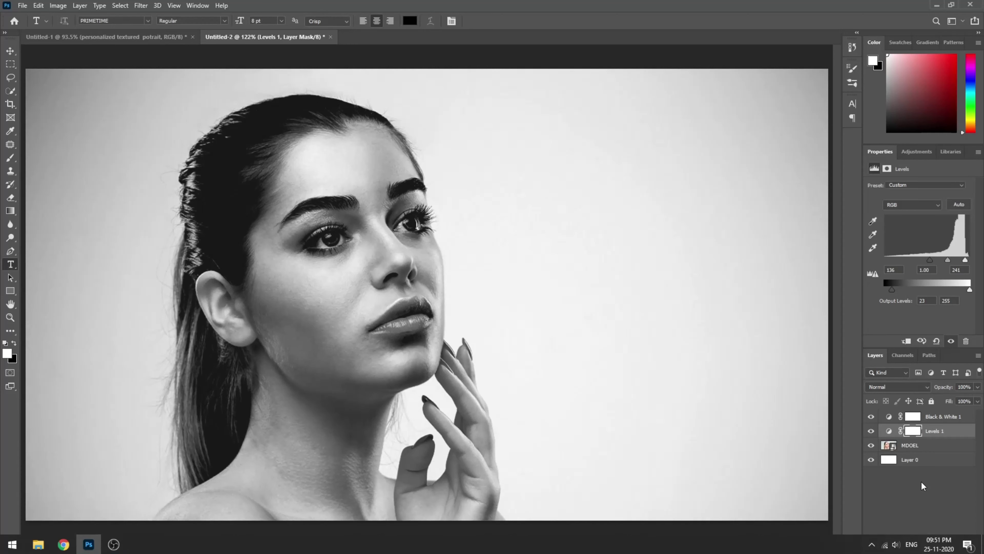
Add a Curves adjustment bent into an S-curve for contrast
left_click(926, 547)
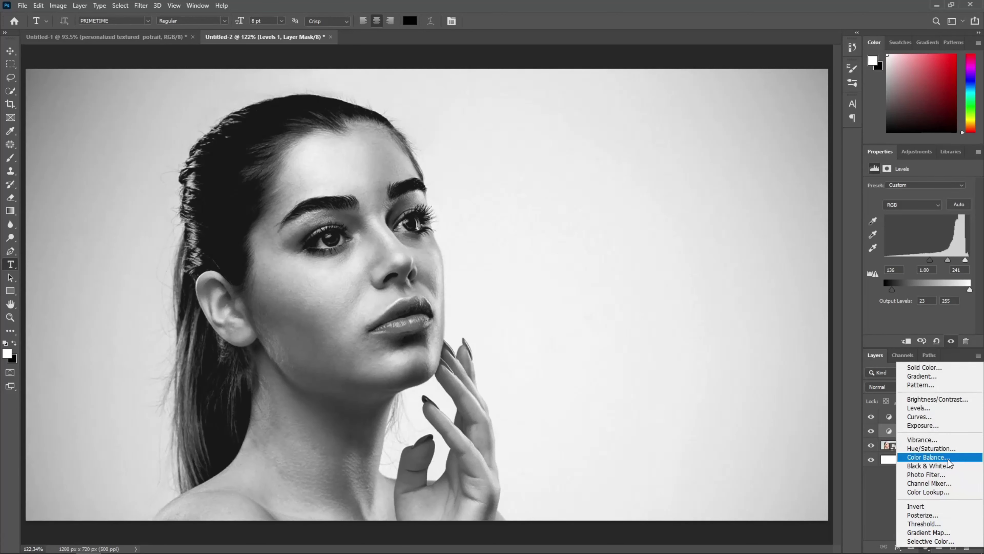
left_click(946, 416)
left_click_drag(949, 233, 943, 232)
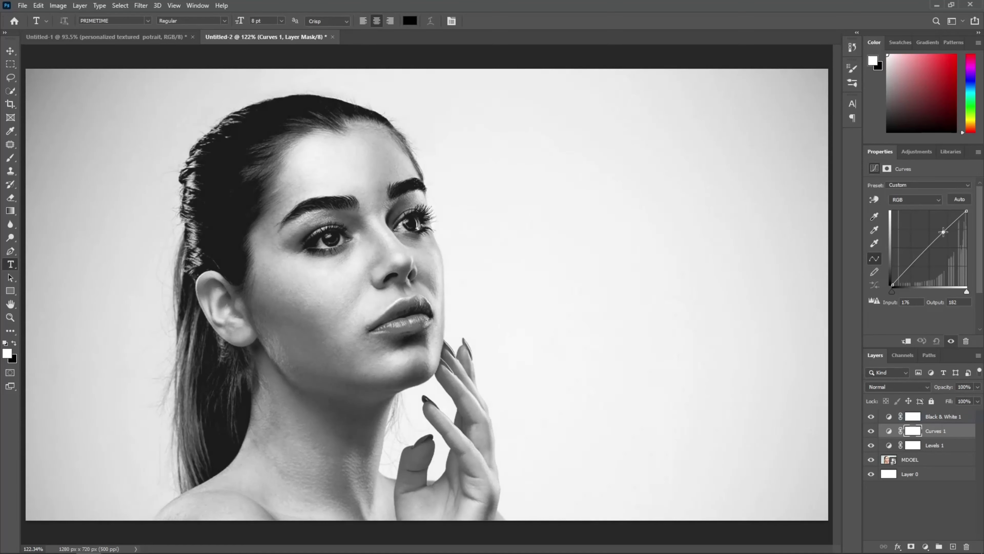
mouse_move(910, 267)
left_mouse_down()
mouse_move(926, 281)
mouse_move(921, 267)
left_mouse_up()
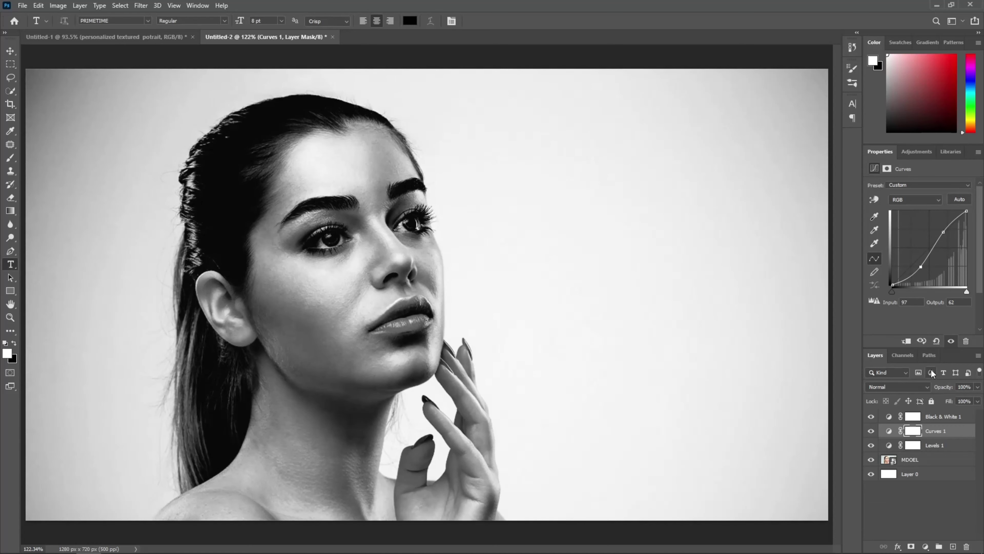
Add a Brightness/Contrast adjustment with brightness -13 and contrast 70
left_click(926, 547)
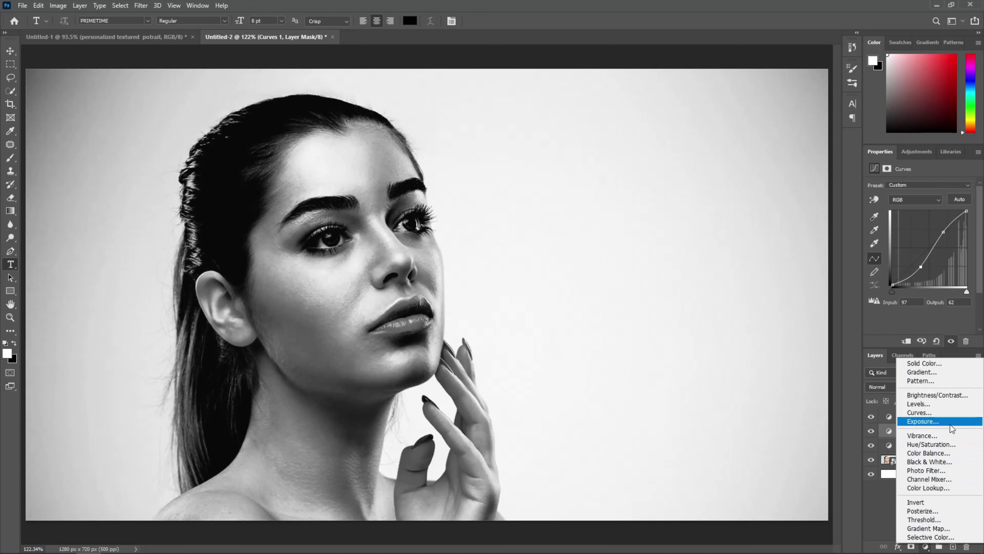
left_click(941, 395)
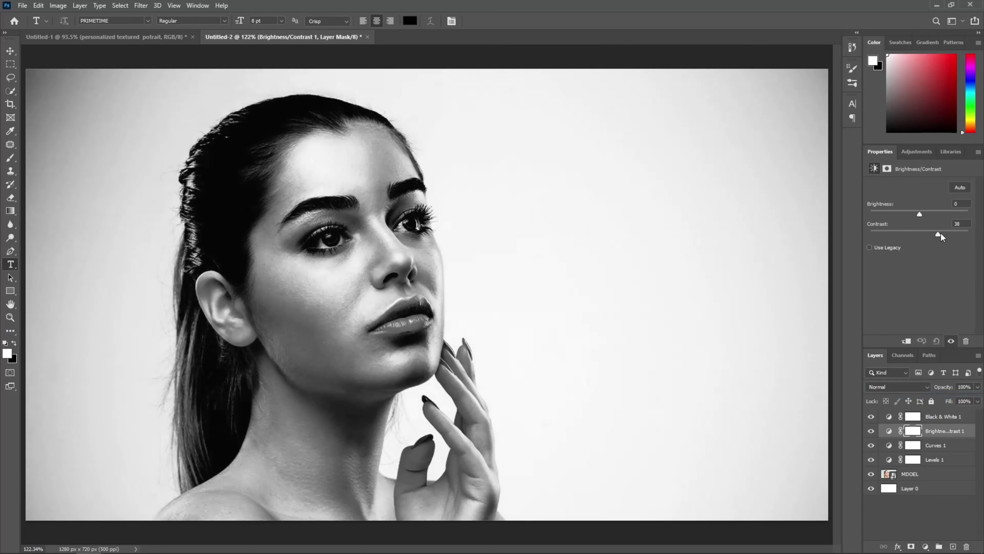
mouse_move(941, 234)
left_mouse_down()
mouse_move(953, 235)
mouse_move(914, 214)
left_mouse_up()
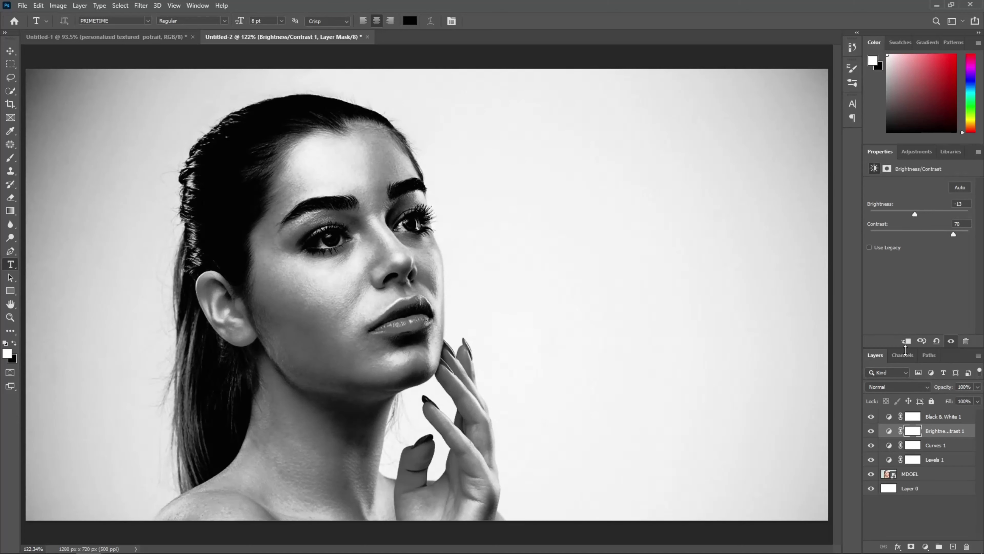
Merge Black & White 1 through the MDOEL photo into a single layer
left_click(950, 418)
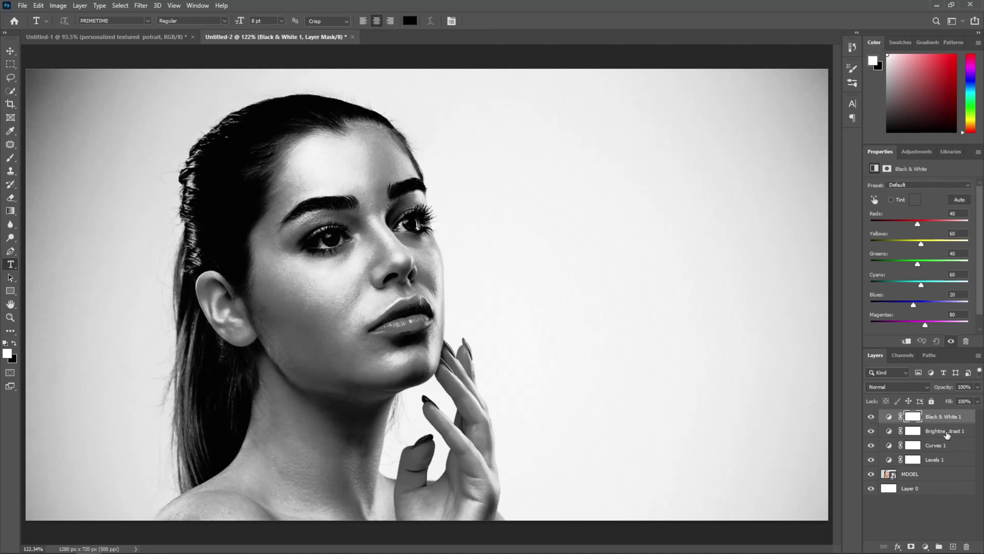
left_click(947, 432, "ctrl")
left_click(947, 461, "ctrl")
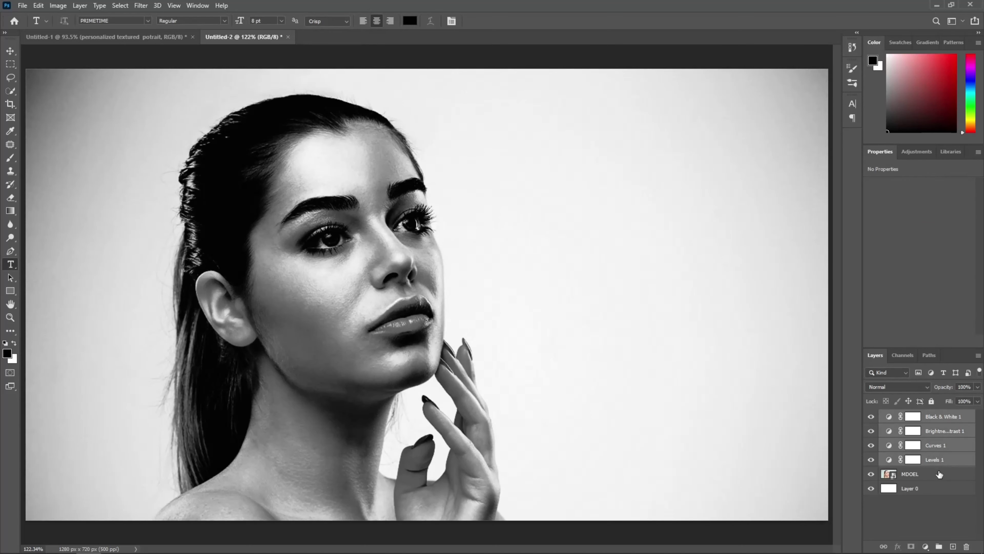
right_click(907, 418)
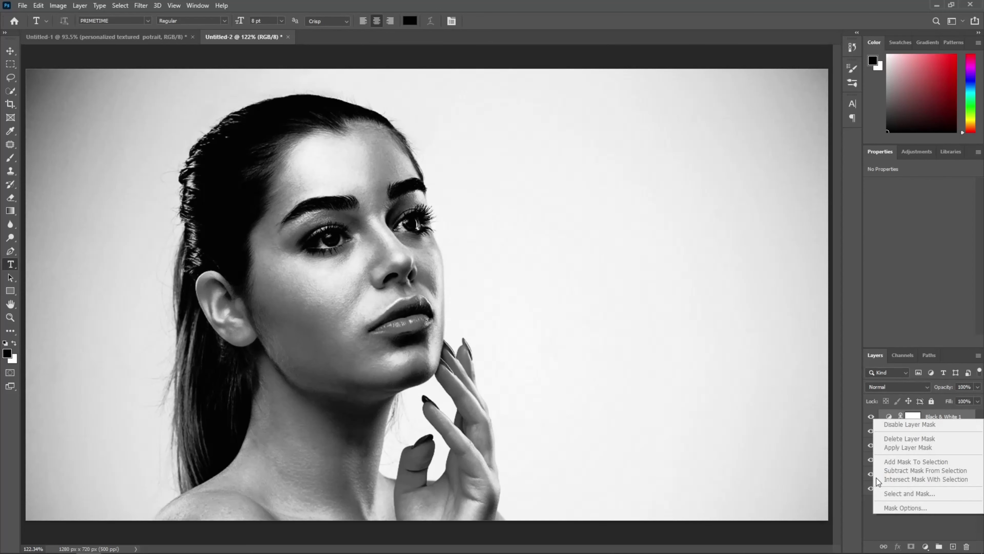
right_click(958, 410)
left_click(920, 429)
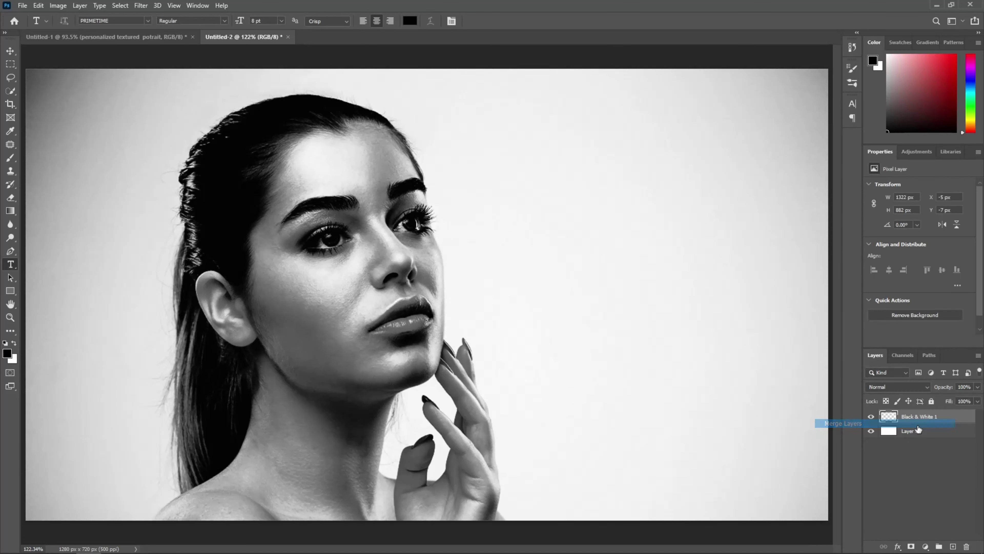
Rename the merged layer to MODEL
double_click(926, 416)
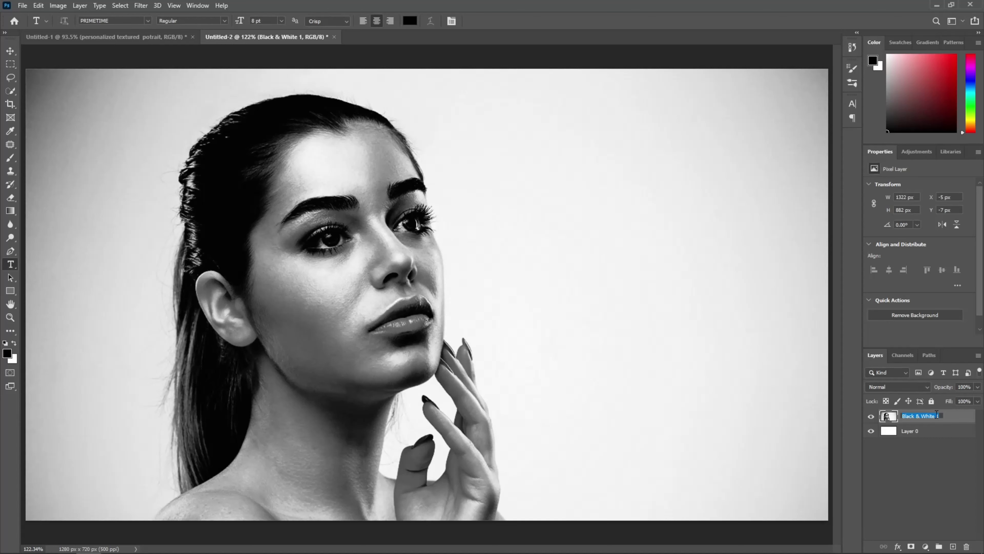
type("MODEl")
key("Return")
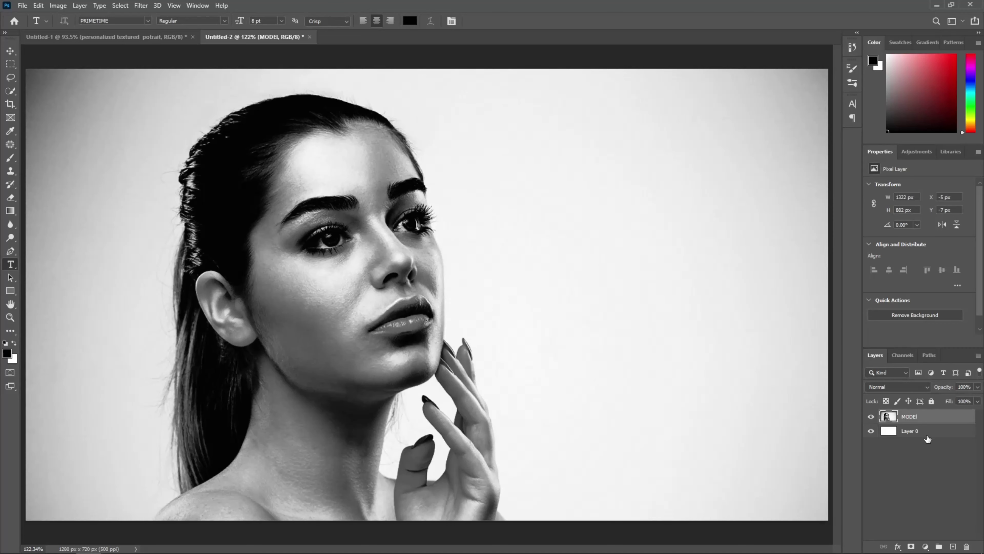
Add a Solid Color fill layer in pure black #000000
left_click(926, 544)
left_click(938, 360)
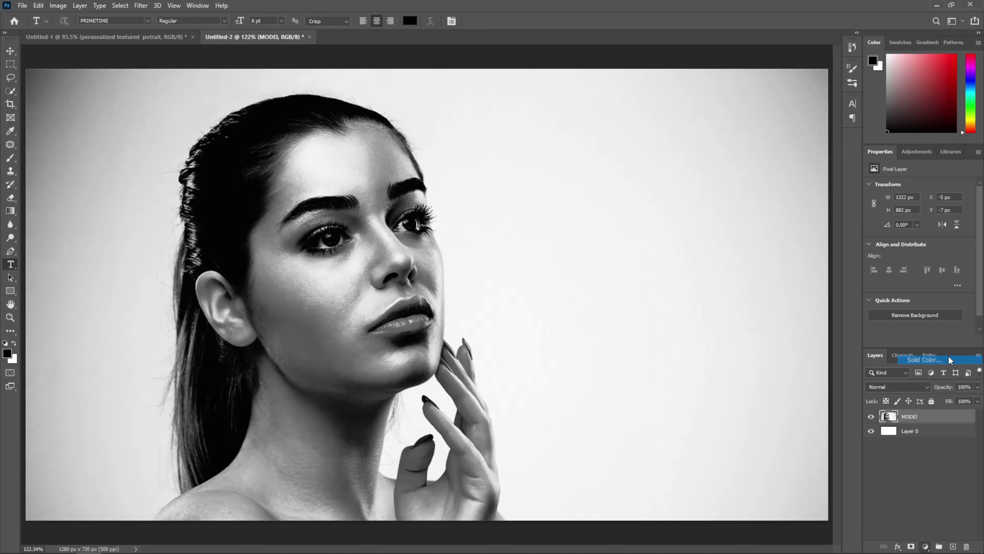
left_click_drag(620, 269, 608, 290)
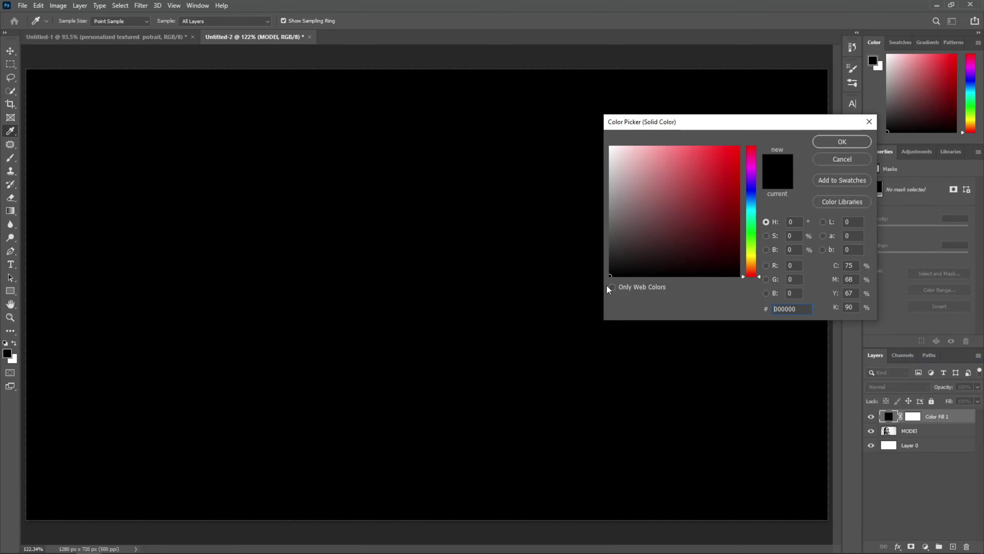
left_click(841, 141)
key("t")
Move the black fill below MODEL, hide both layers, and add an empty Layer 1
left_click_drag(966, 422, 948, 435)
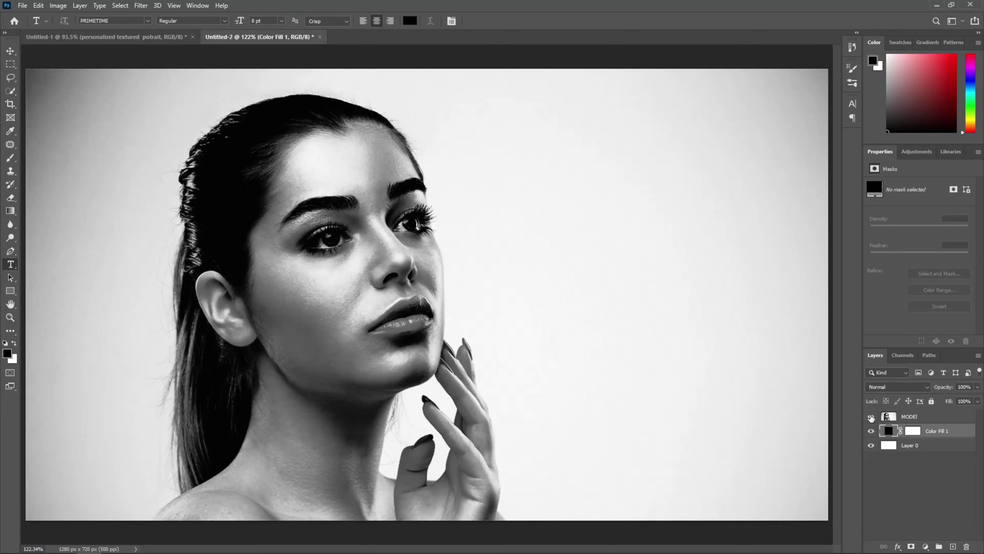
left_click(871, 416)
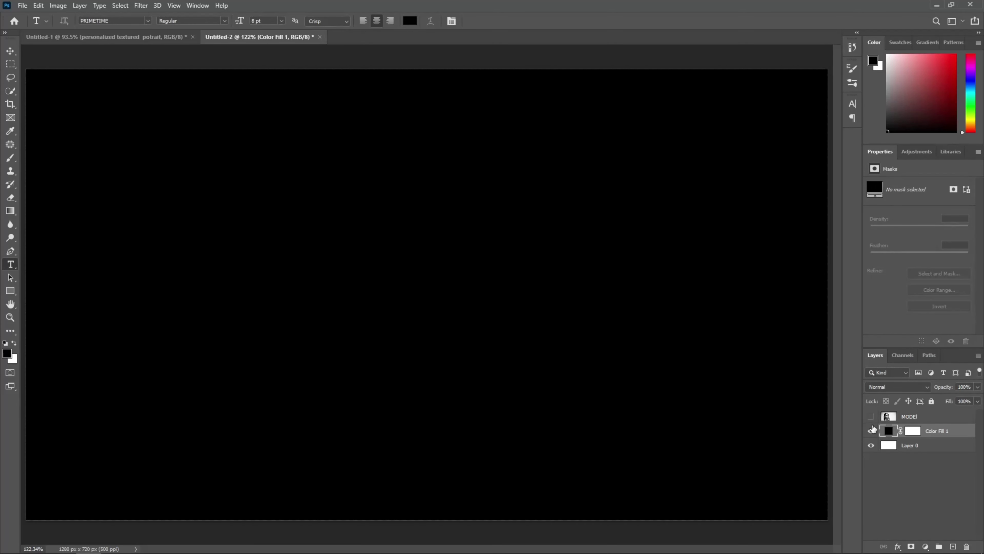
left_click(953, 546)
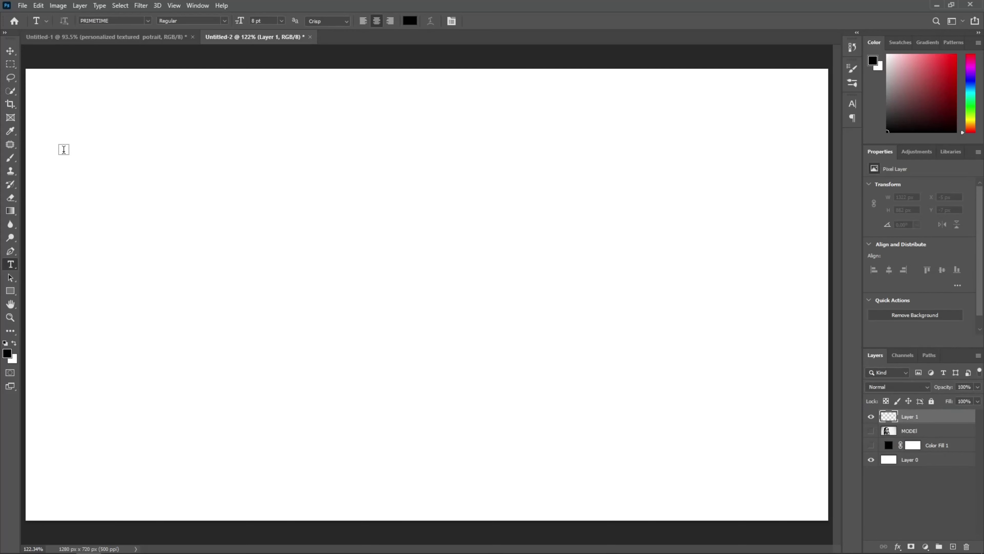
Select the Brush tool with a soft round tip shrunk to a small size
left_click(10, 158)
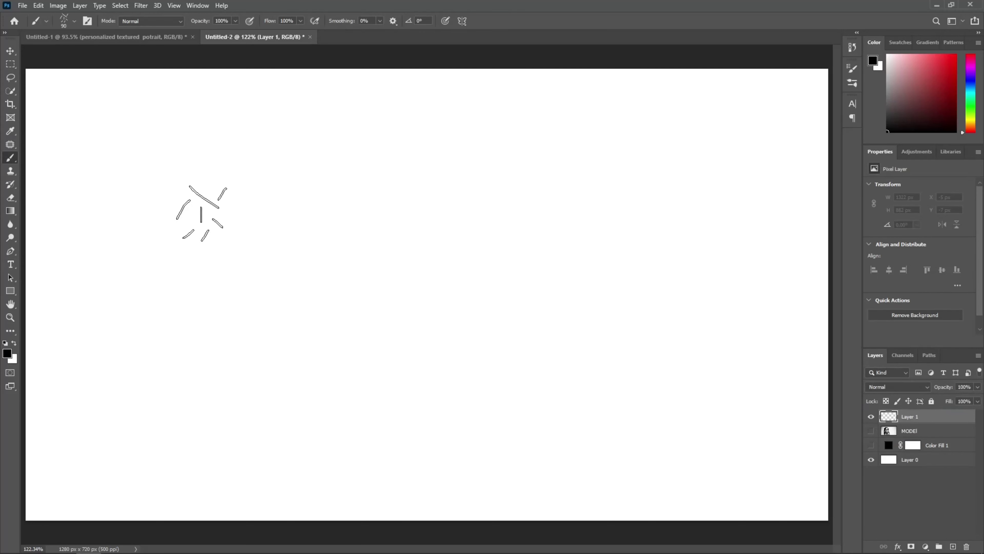
left_click(74, 22)
left_click(37, 115)
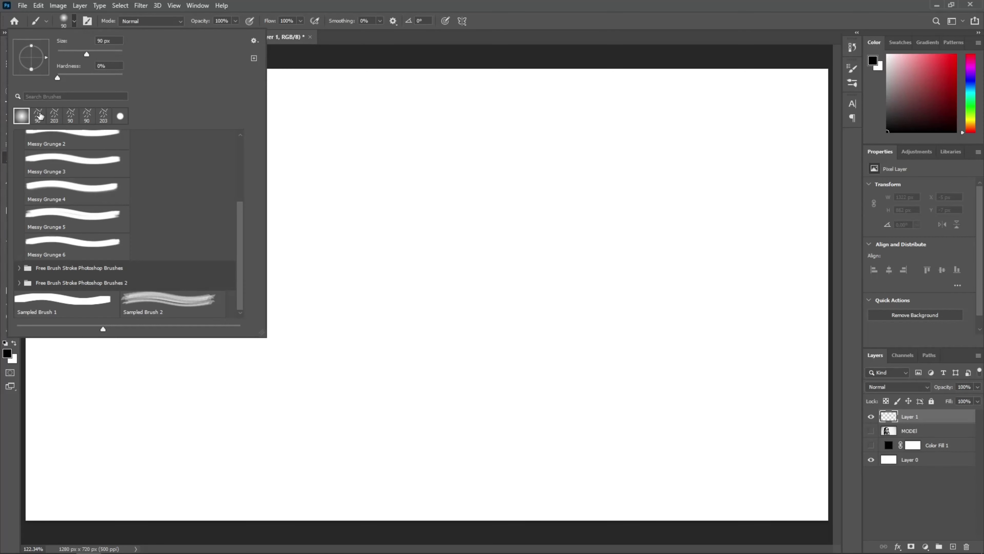
left_click(73, 22)
key("bracketleft")
key("bracketleft")
key("bracketleft")
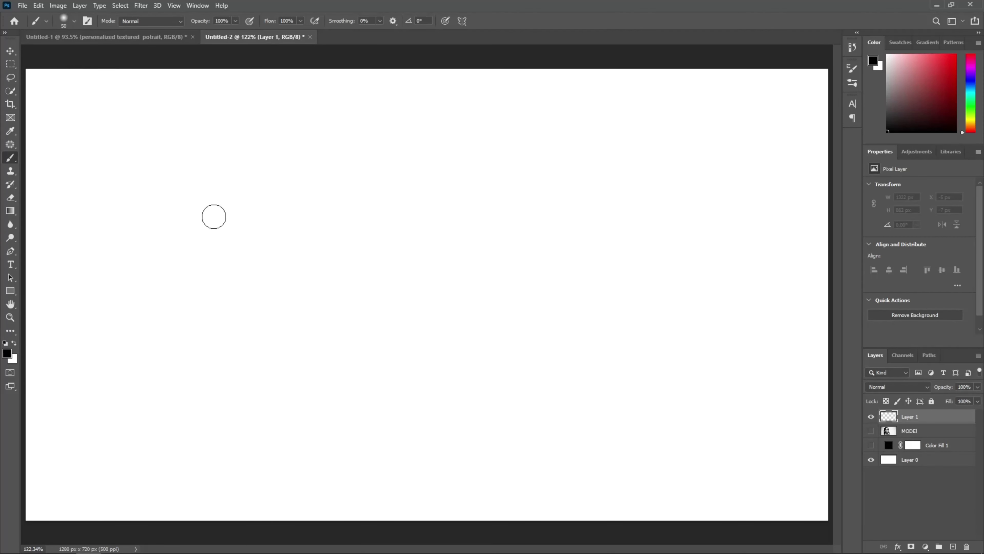
key("bracketleft")
key("bracketleft")
key("bracketleft")
key("bracketleft")
key("bracketleft")
key("bracketleft")
left_click(301, 21)
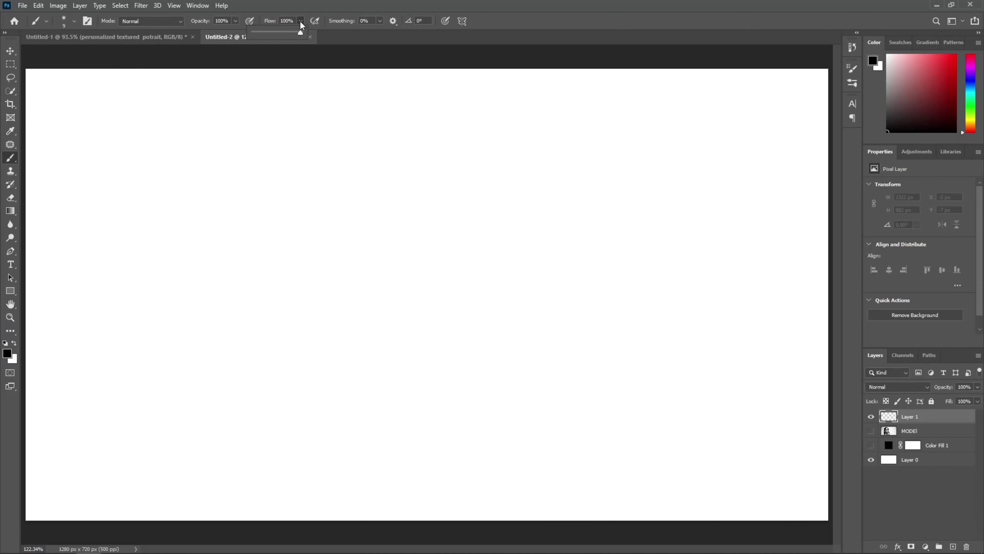
Set brush hardness to 0% and paint a cluster of short, thin black hatch strokes
left_click_drag(302, 227, 330, 221)
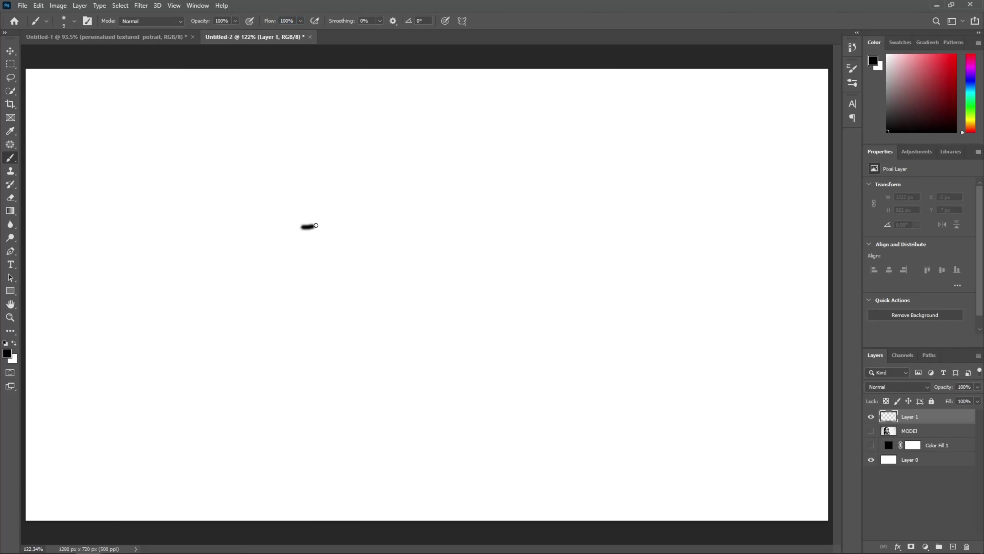
key("ctrl+z")
left_click(74, 21)
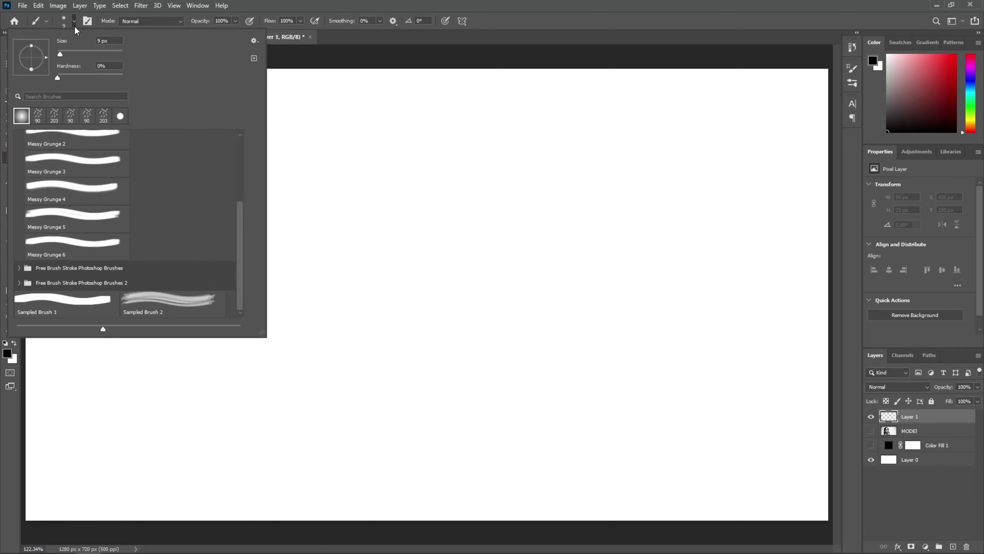
left_click(120, 80)
left_click(74, 21)
left_click_drag(238, 190, 284, 190)
key("ctrl+z")
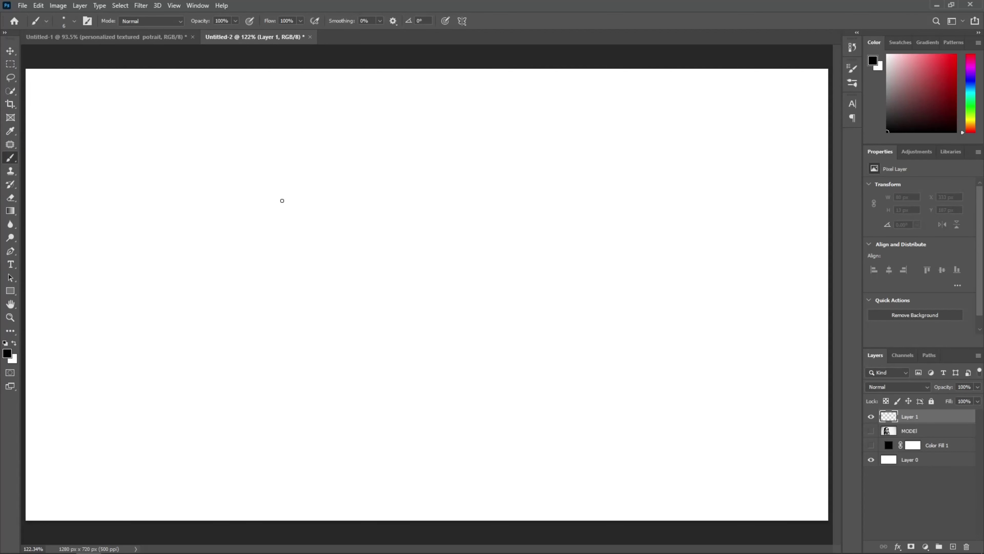
mouse_move(277, 196)
left_mouse_down()
mouse_move(311, 195)
mouse_move(257, 227)
mouse_move(287, 244)
mouse_move(315, 233)
mouse_move(287, 270)
left_mouse_up()
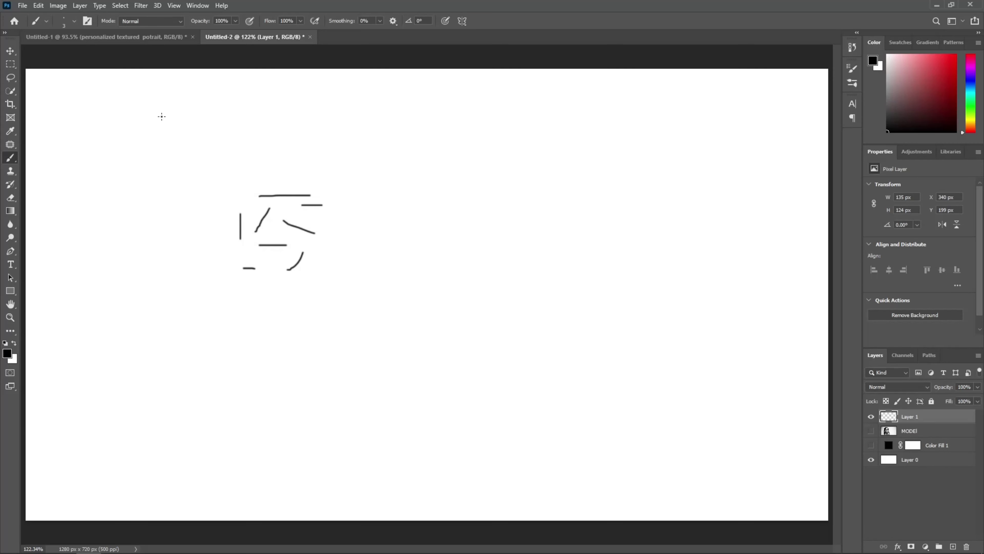
Define Layer 1's strokes as the TEXTURE brush preset, then delete Layer 1
left_click(39, 6)
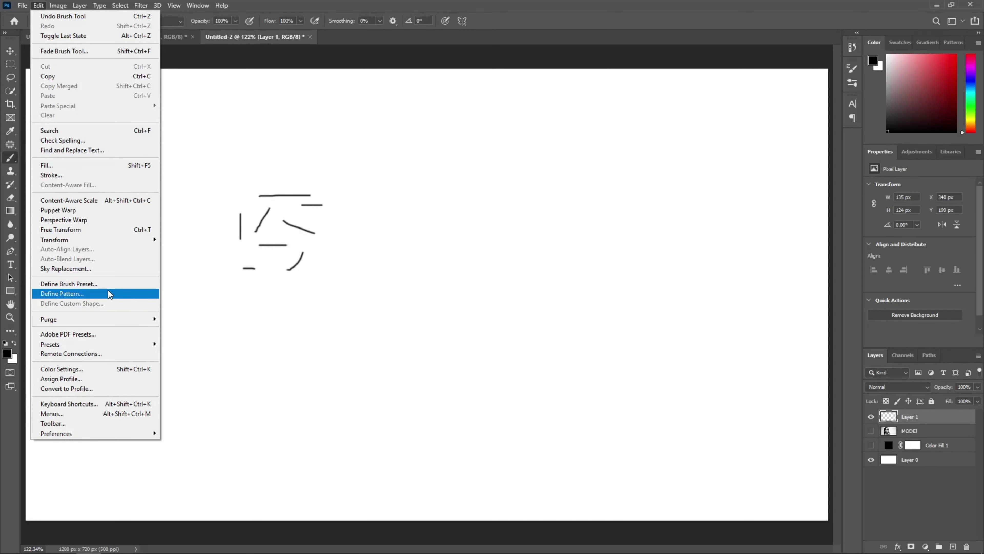
left_click(112, 284)
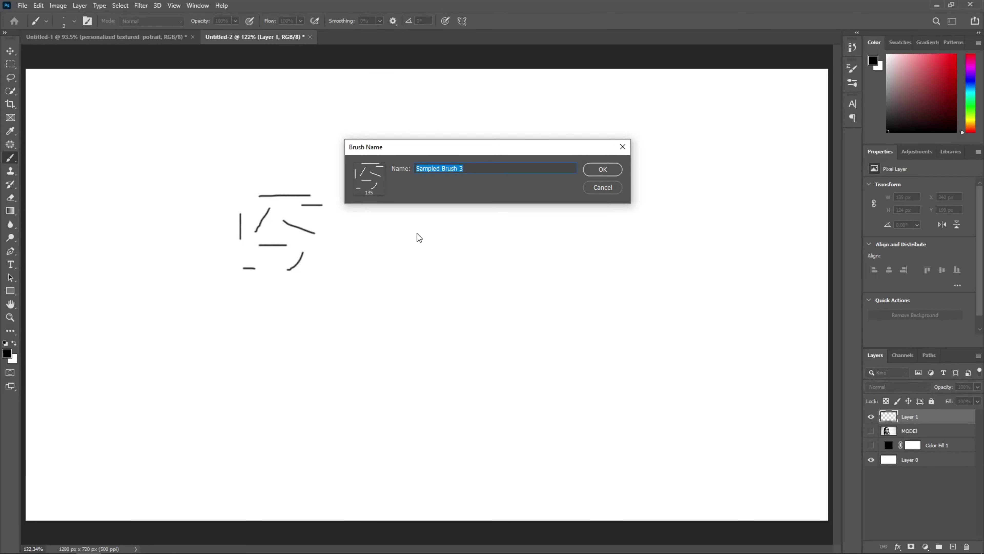
type("TEXTURE")
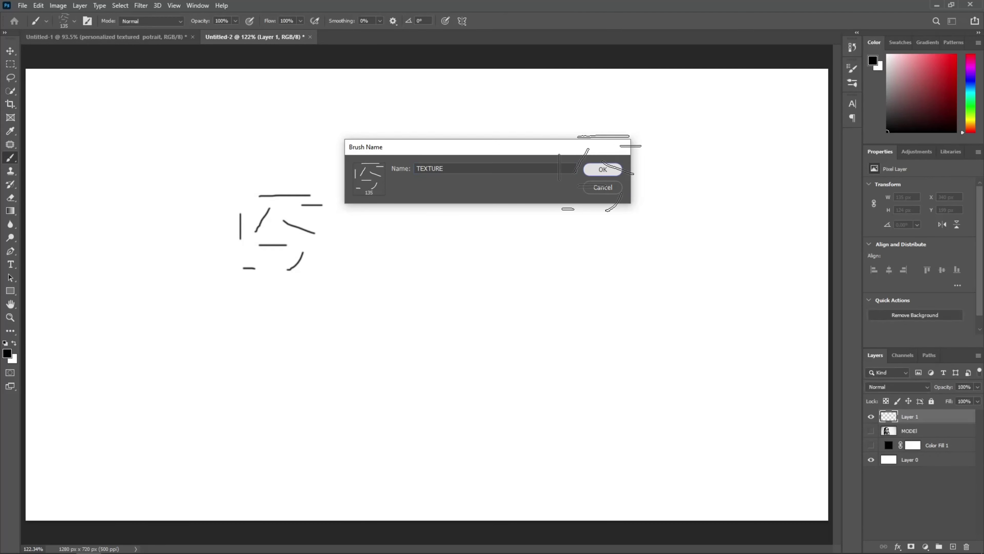
left_click(603, 169)
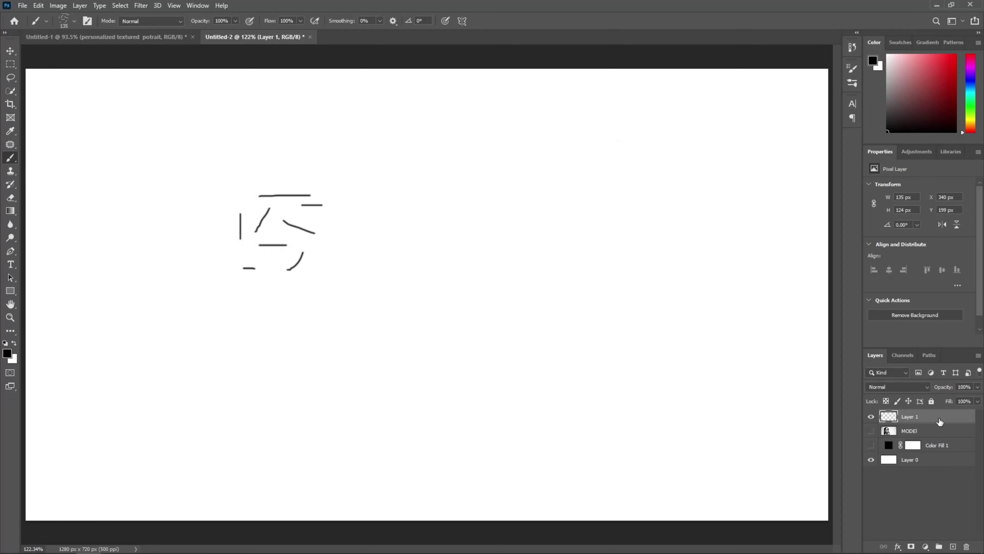
key("Delete")
Show MODEL, add a layer mask, and invert it to all black with Ctrl+I
left_click(871, 417)
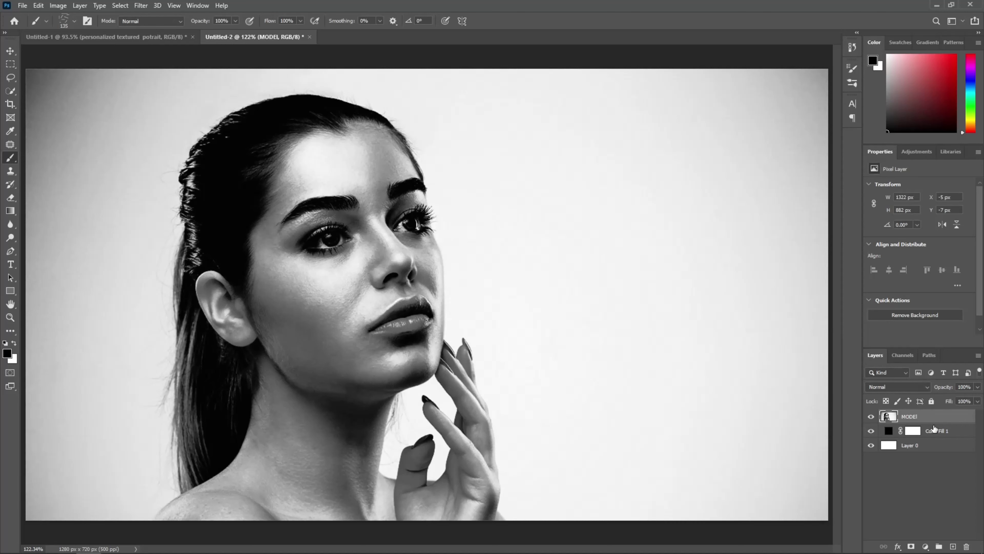
left_click(911, 546)
right_click(915, 416)
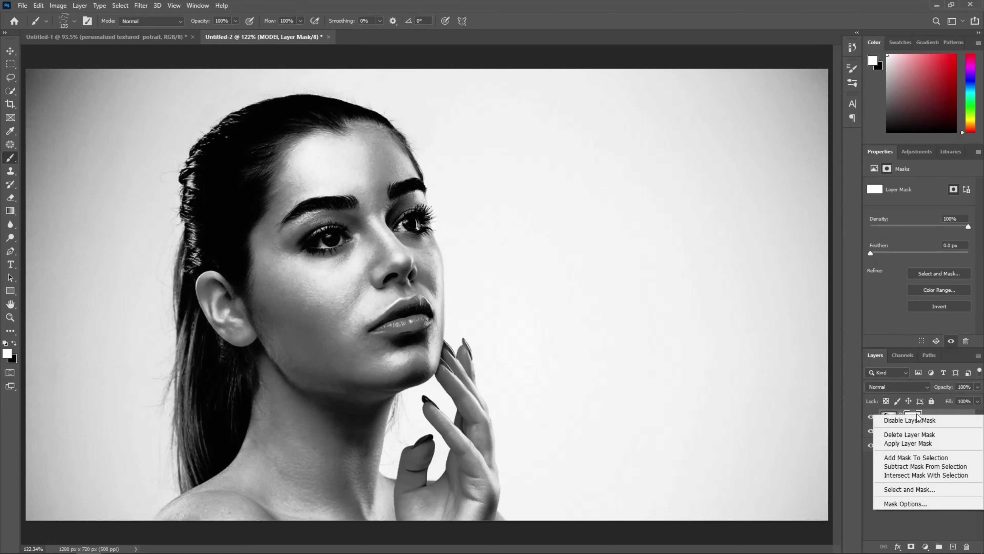
left_click(917, 420)
right_click(913, 417)
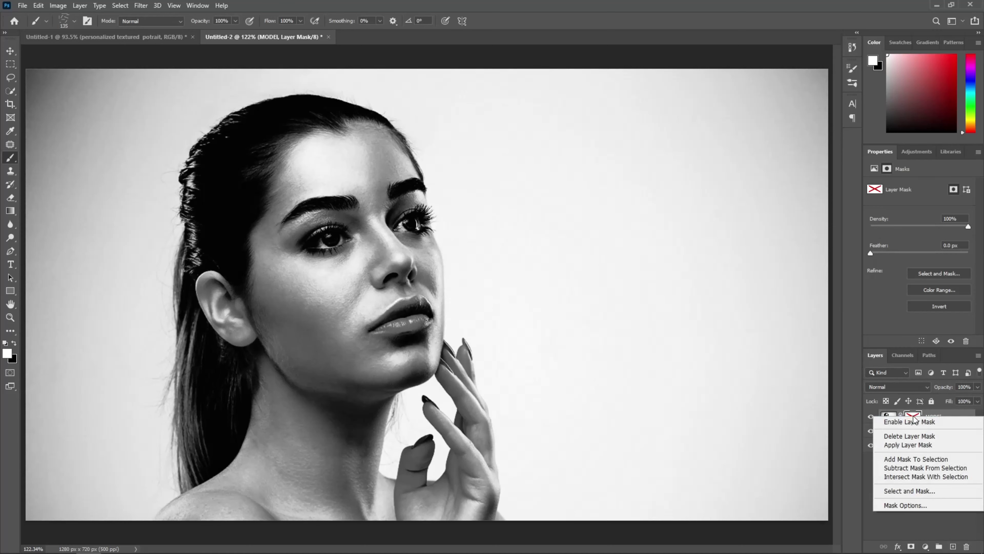
left_click(915, 421)
right_click(948, 413)
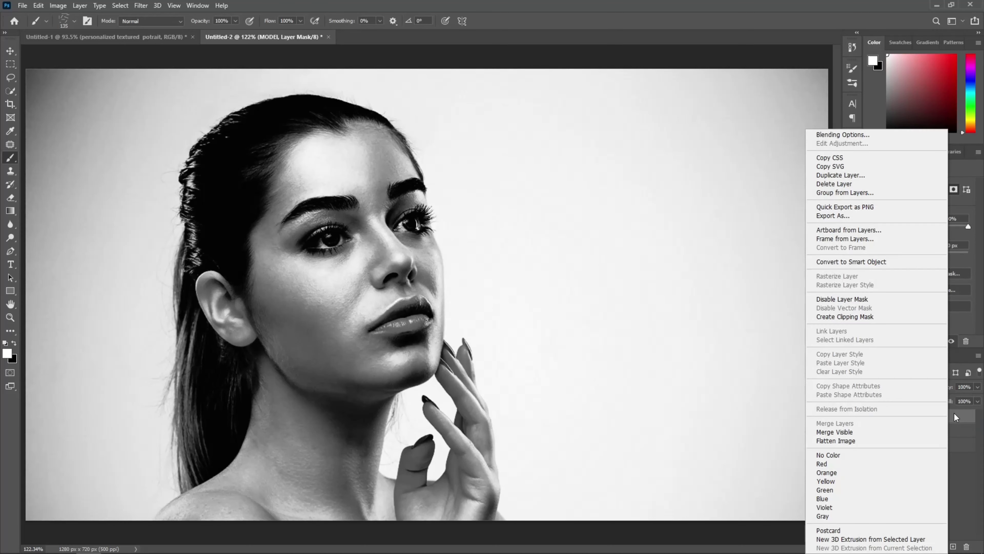
left_click(955, 415)
key("ctrl+i")
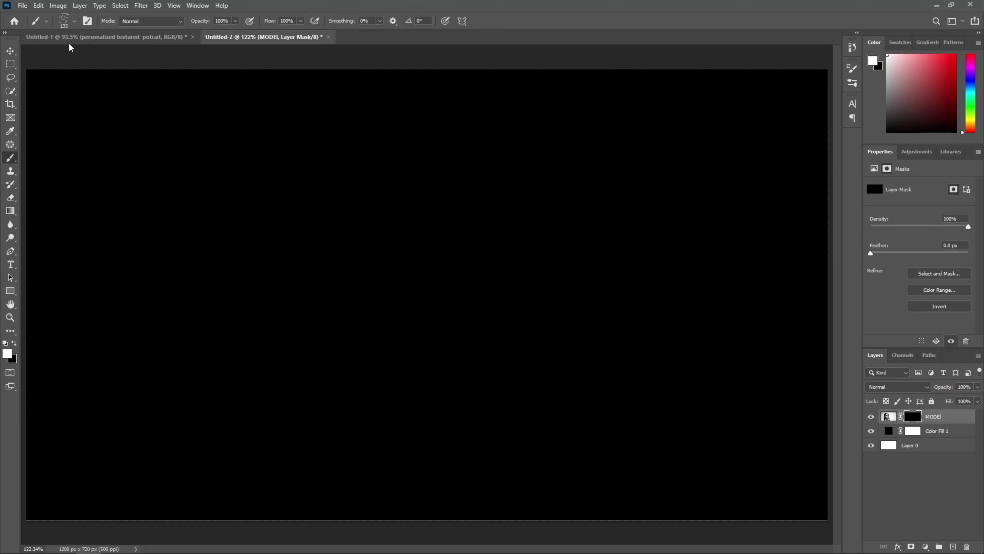
Give the TEXTURE brush 30% spacing and 5% angle jitter fading over 25 steps
left_click(71, 27)
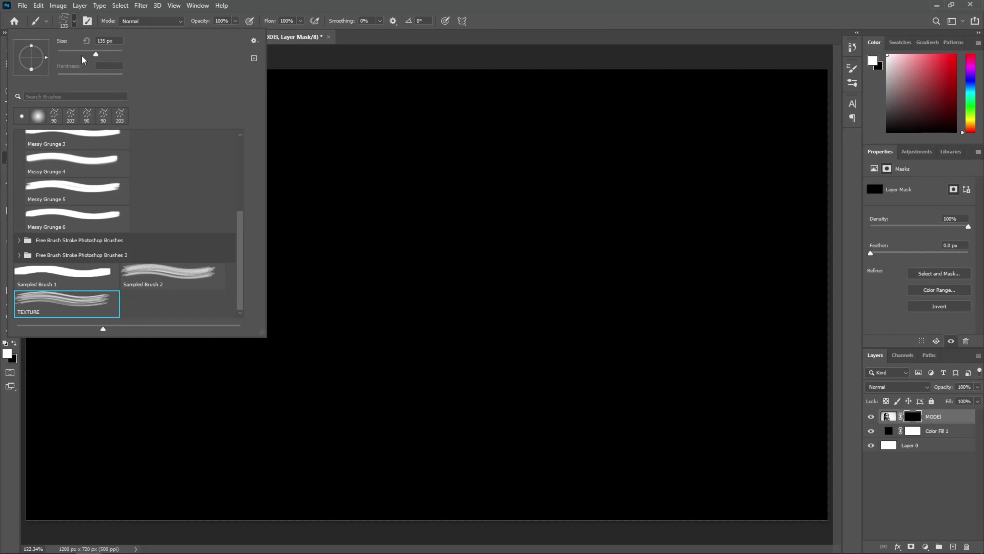
left_click(87, 21)
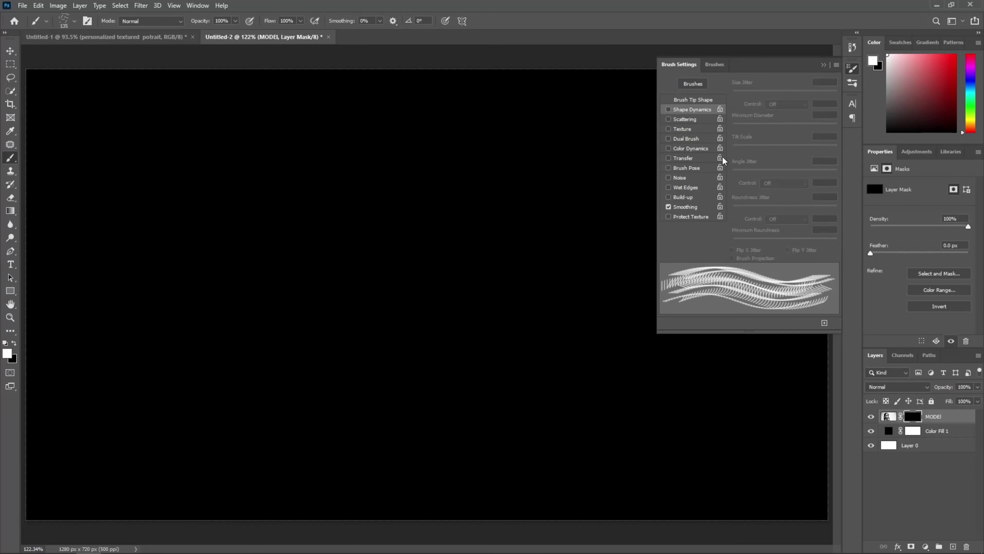
left_click(694, 100)
left_click_drag(732, 234, 746, 240)
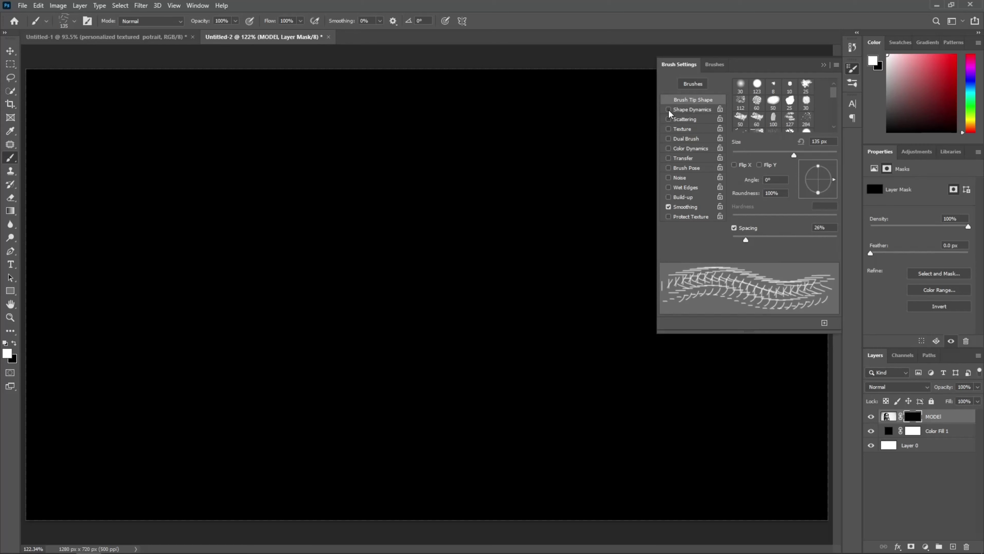
left_click(689, 109)
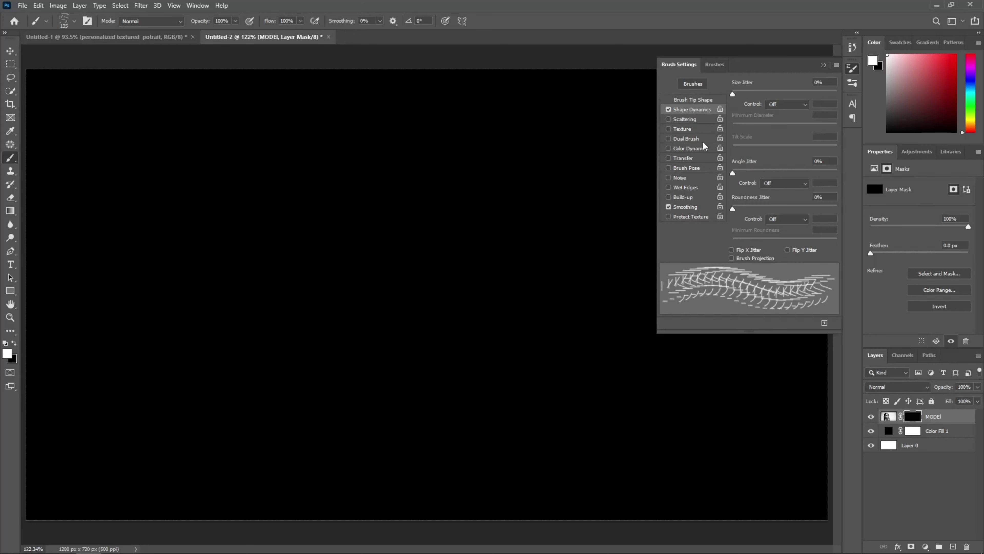
left_click(775, 188)
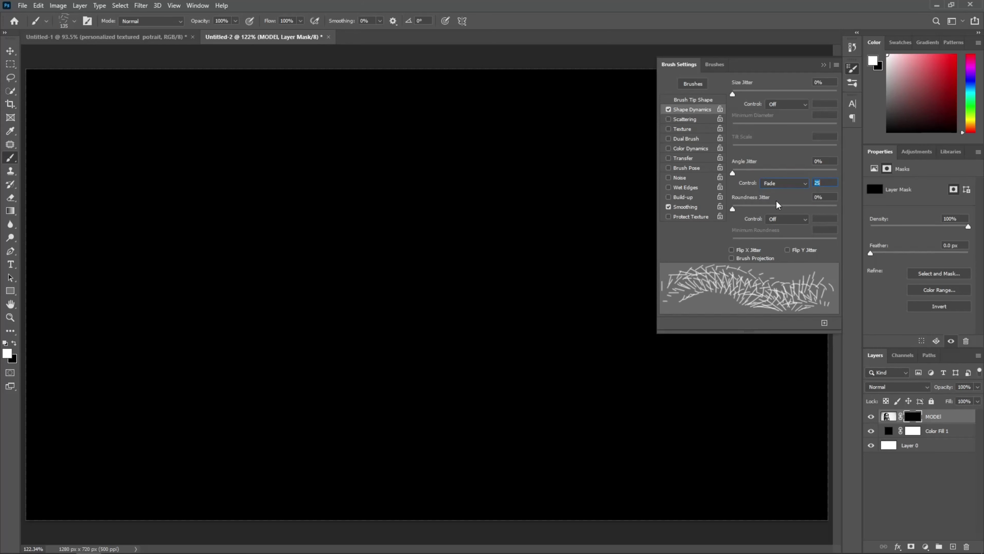
left_click(738, 175)
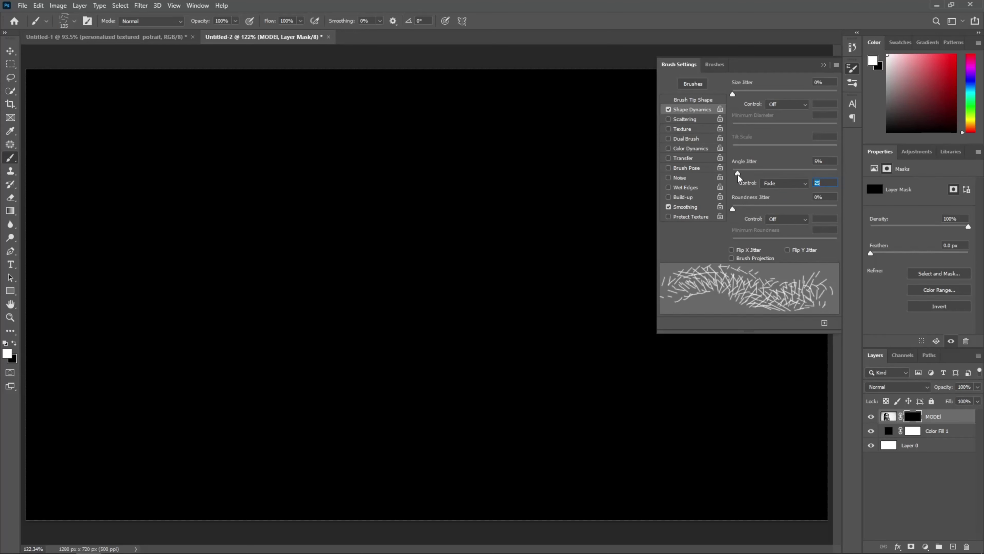
left_click(688, 100)
left_click_drag(744, 238, 747, 238)
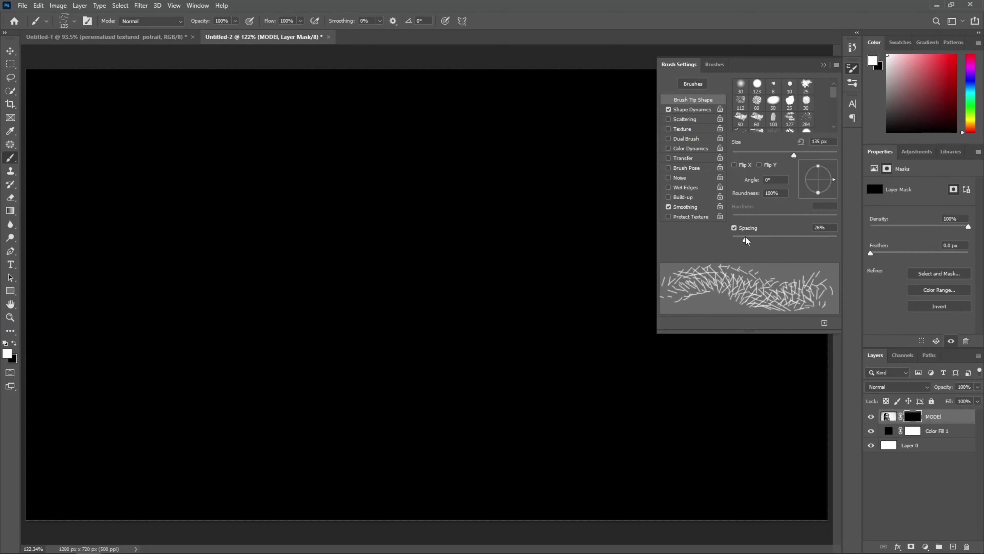
left_click(824, 65)
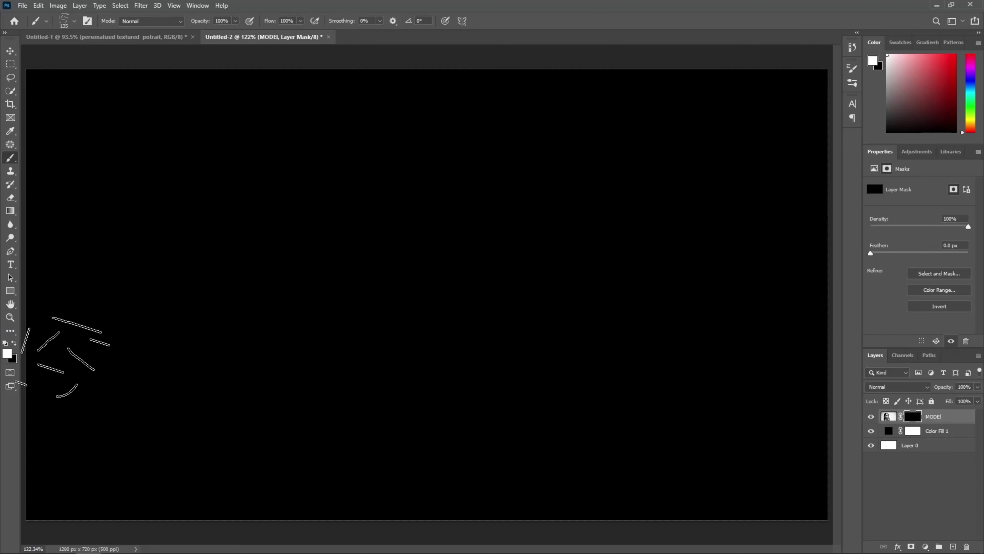
Keep white foreground, shrink the brush to 80, and paint the first hatch column on the mask
left_click(8, 352)
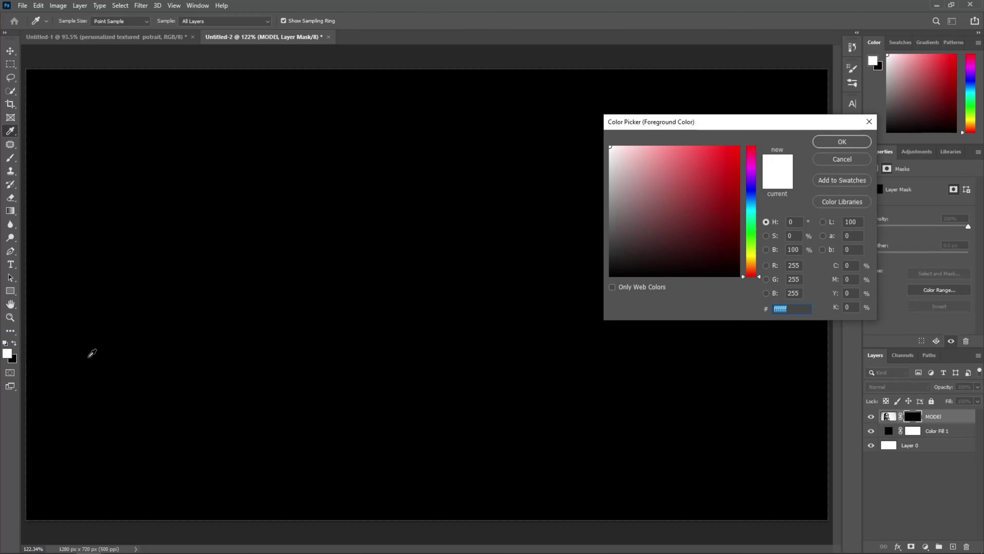
key("Return")
left_click_drag(385, 132, 374, 465)
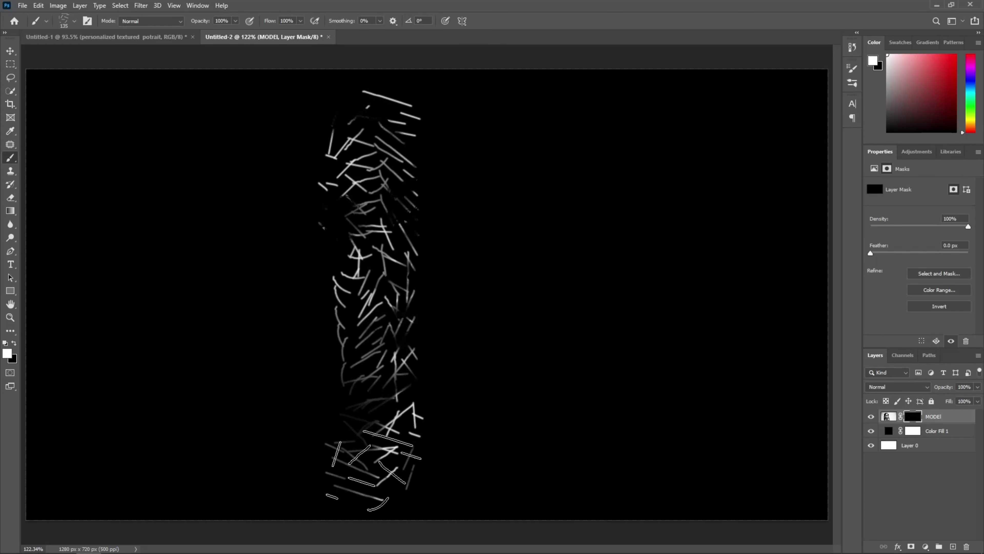
key("ctrl+z")
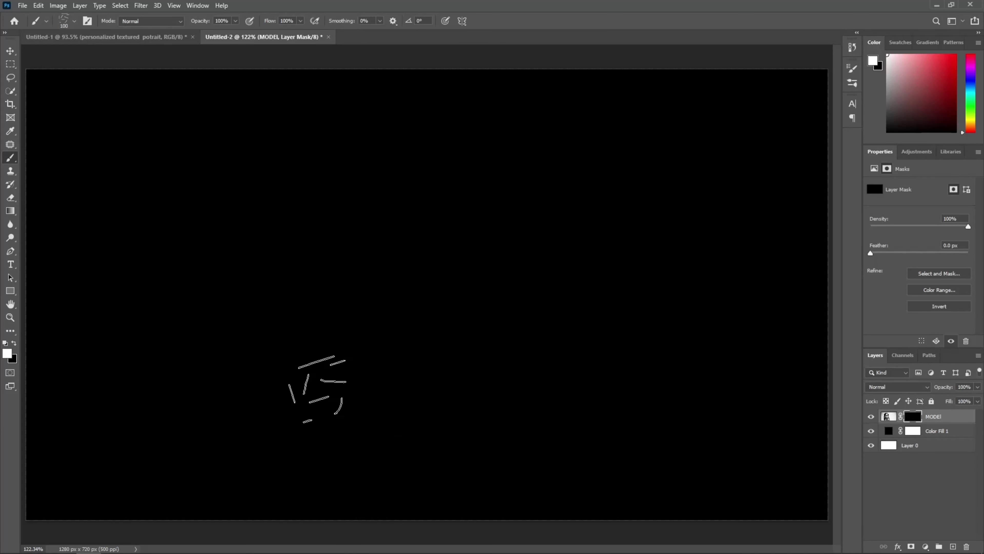
key("bracketleft")
key("bracketleft")
left_click_drag(301, 128, 286, 523)
Paint more vertical white hatch columns over the face, left hair, and right edge
left_click_drag(339, 117, 337, 527)
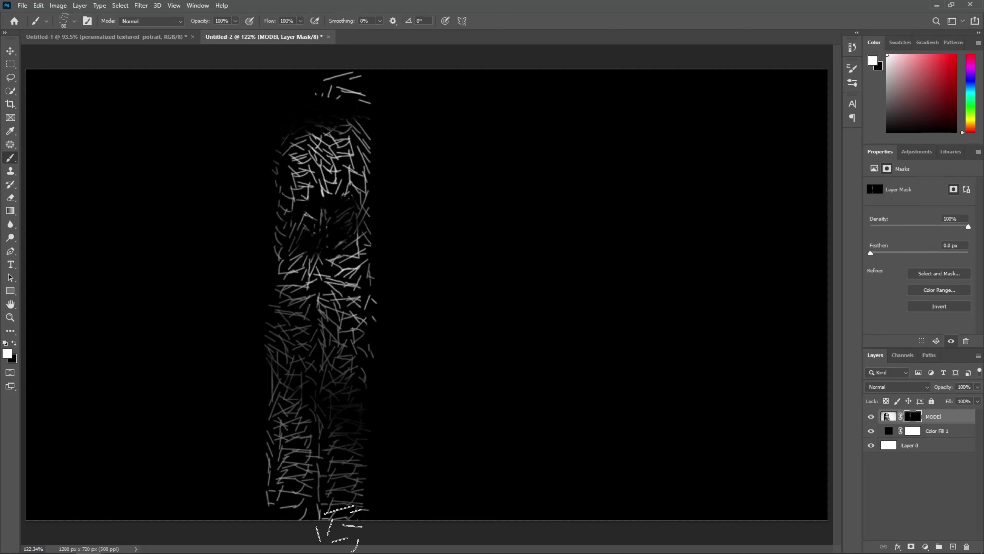
mouse_move(409, 112)
left_mouse_down()
mouse_move(402, 419)
mouse_move(419, 233)
mouse_move(399, 93)
mouse_move(403, 484)
left_mouse_up()
left_click_drag(360, 117, 372, 516)
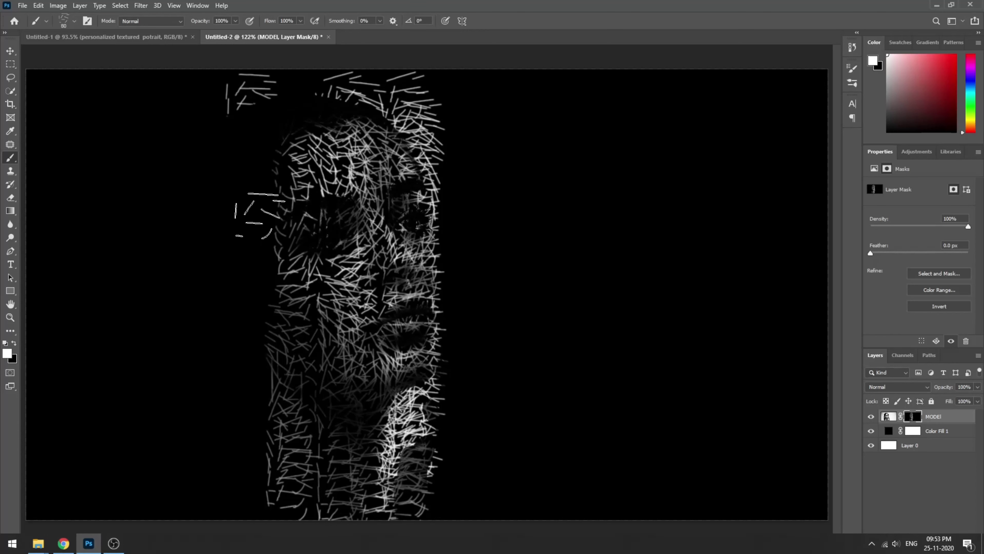
left_click_drag(256, 214, 287, 492)
left_click_drag(232, 279, 232, 531)
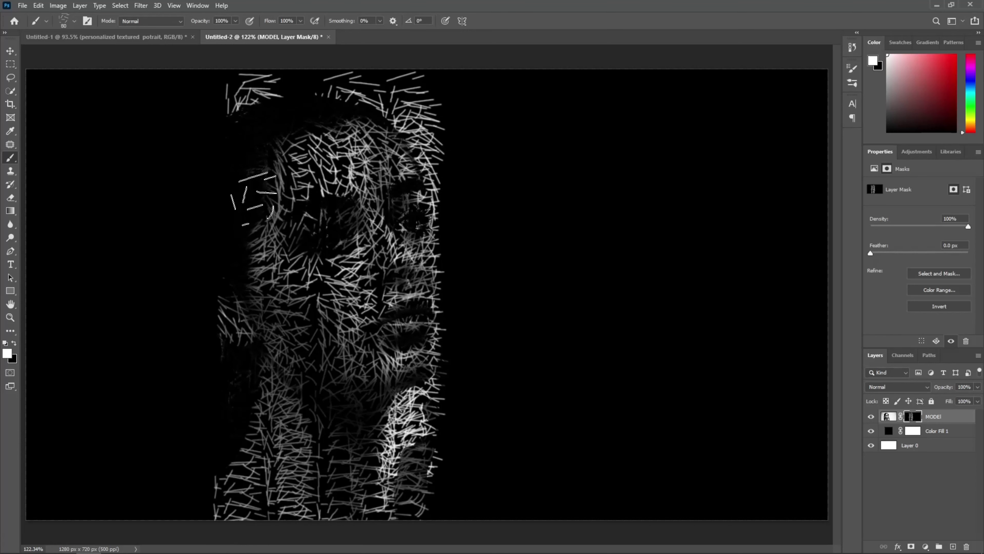
mouse_move(233, 77)
left_mouse_down()
mouse_move(209, 531)
mouse_move(197, 535)
left_mouse_up()
left_click_drag(201, 78, 171, 543)
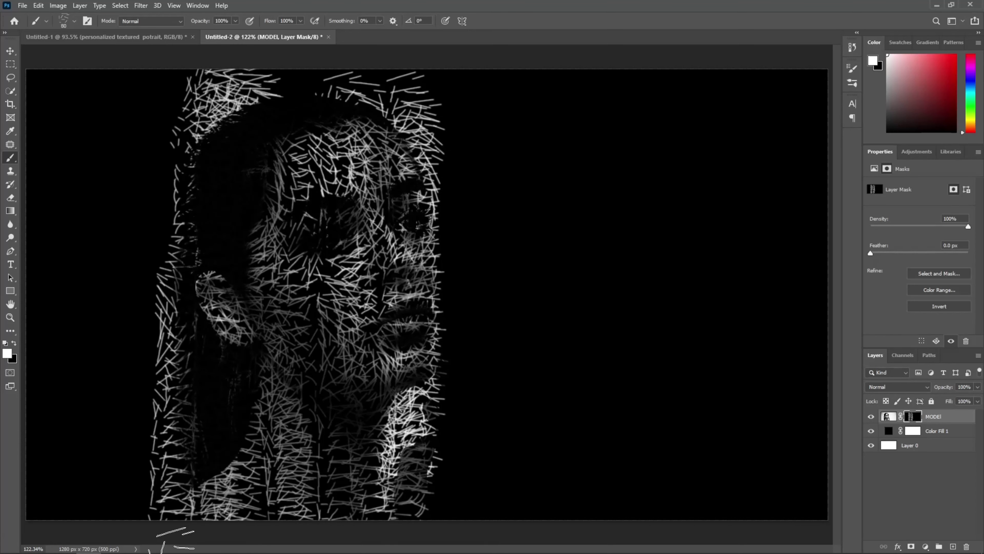
mouse_move(190, 77)
left_mouse_down()
mouse_move(170, 166)
mouse_move(166, 520)
left_mouse_up()
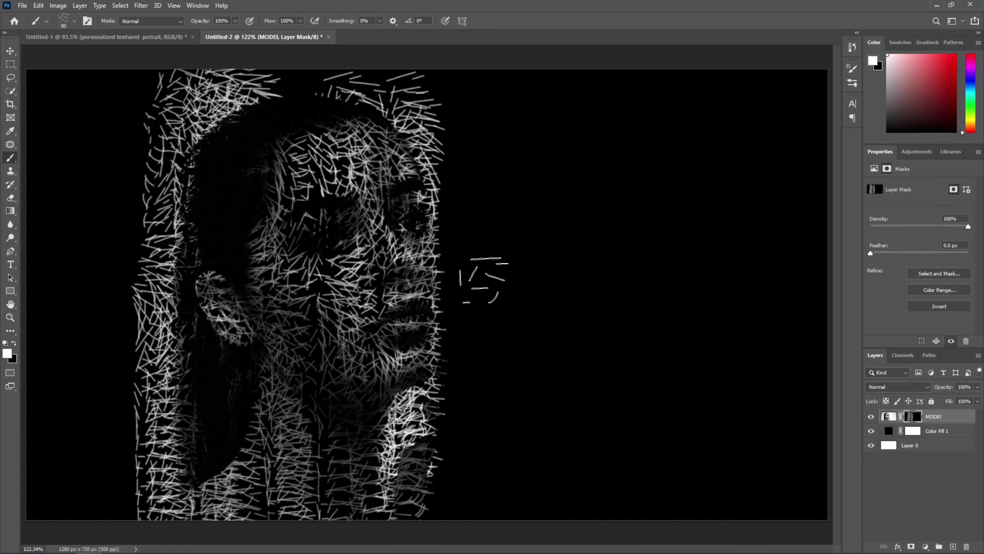
left_click_drag(453, 73, 430, 473)
Paint vertical white hatch strokes on the MODEL mask along the far left edge and right of the face
mouse_move(403, 490)
left_mouse_down()
mouse_move(417, 527)
mouse_move(461, 33)
mouse_move(461, 534)
mouse_move(477, 54)
mouse_move(232, 78)
mouse_move(450, 58)
mouse_move(527, 325)
mouse_move(490, 179)
mouse_move(474, 174)
left_mouse_up()
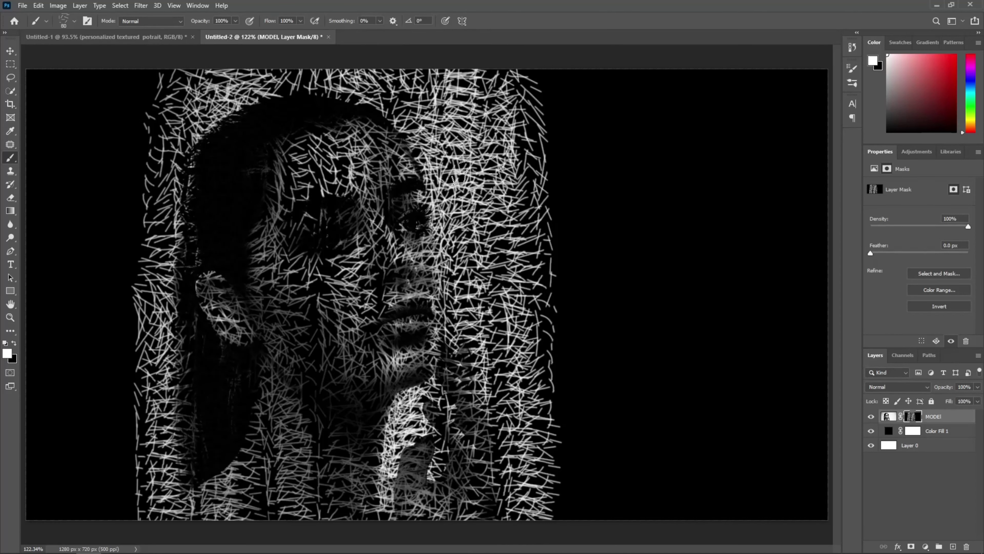
mouse_move(159, 112)
left_mouse_down()
mouse_move(155, 318)
mouse_move(128, 512)
mouse_move(68, 489)
mouse_move(122, 62)
left_mouse_up()
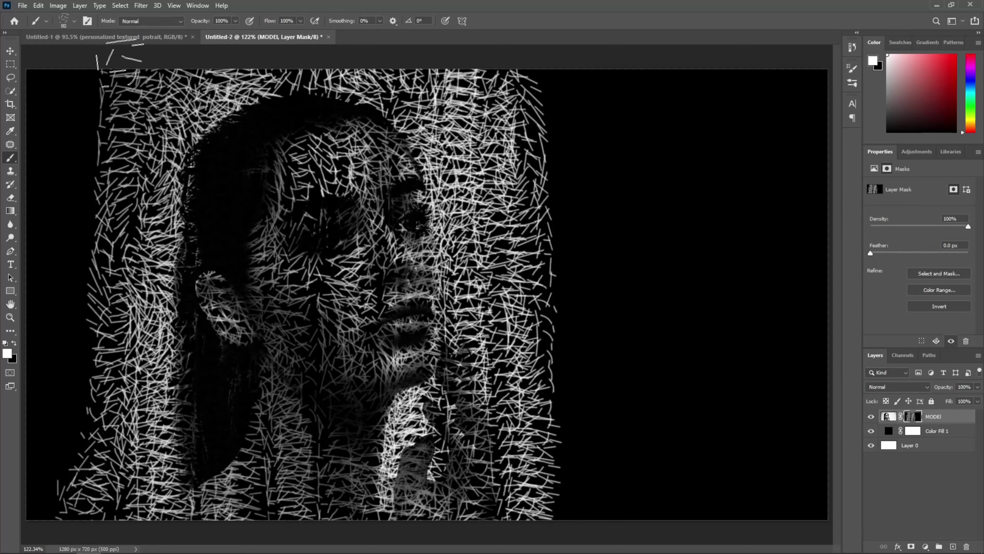
mouse_move(37, 486)
left_mouse_down()
mouse_move(89, 307)
mouse_move(65, 74)
mouse_move(35, 483)
left_mouse_up()
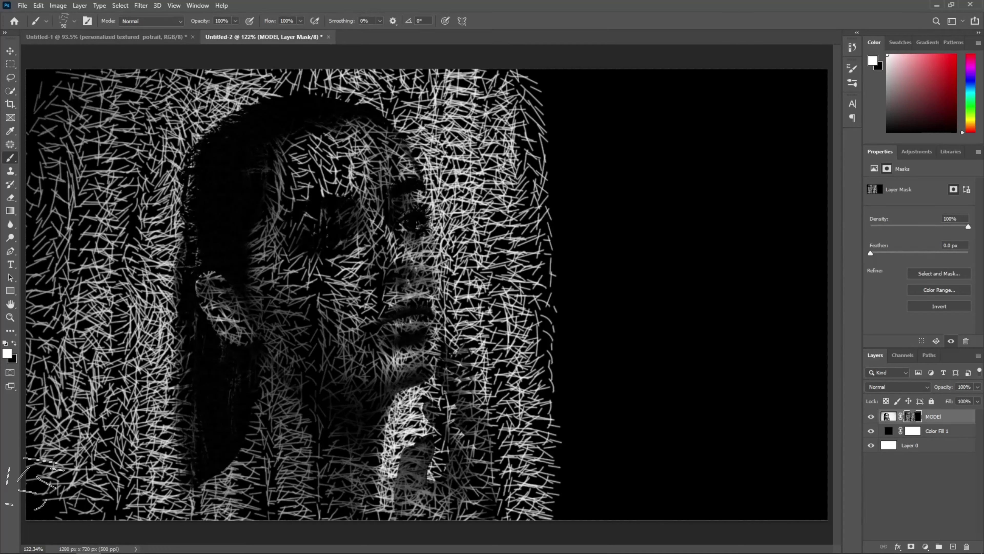
left_click_drag(35, 55, 39, 516)
left_click_drag(116, 113, 103, 524)
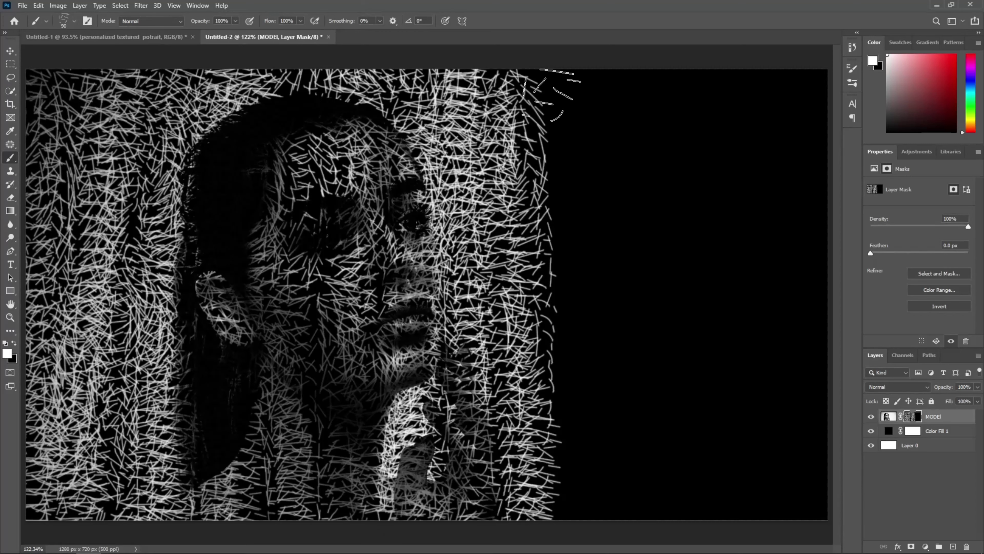
left_click_drag(554, 93, 550, 512)
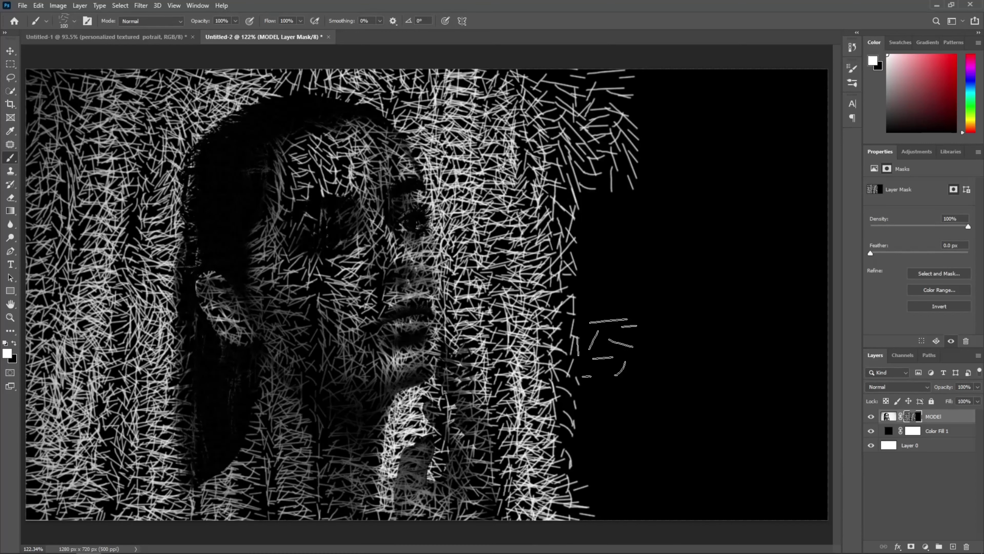
left_click_drag(620, 82, 643, 511)
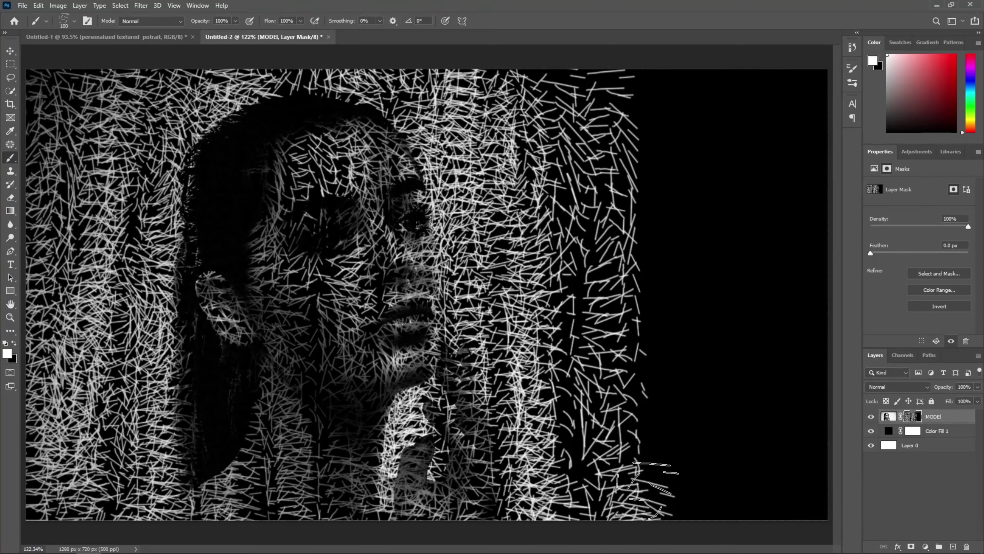